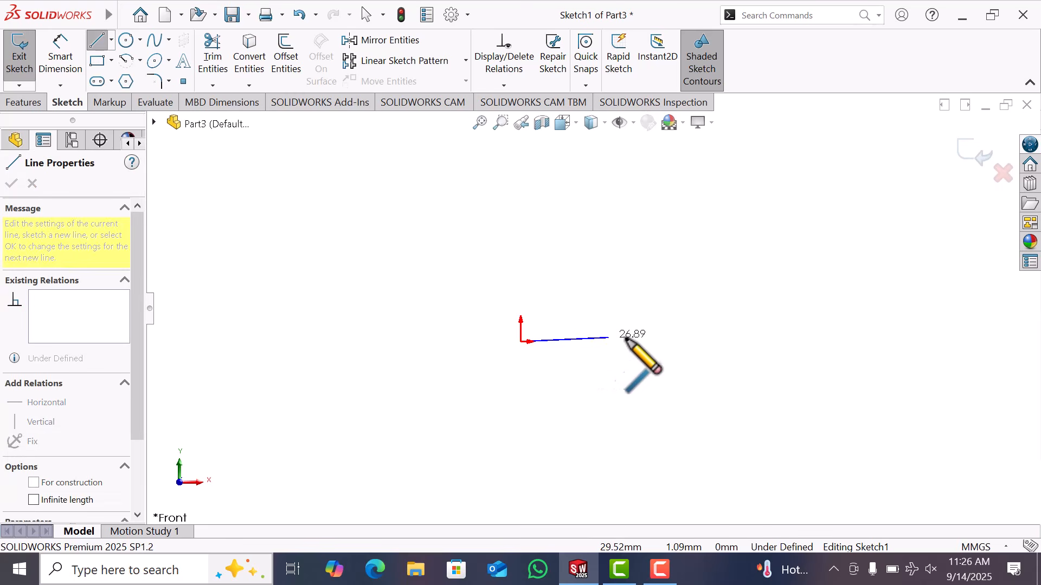
# Step: Sketch an open profile from the origin: a horizontal base about 34 mm long, an outward-slanting wall, a short horizontal rim and a short vertical drop
pyautogui.click(631, 341)
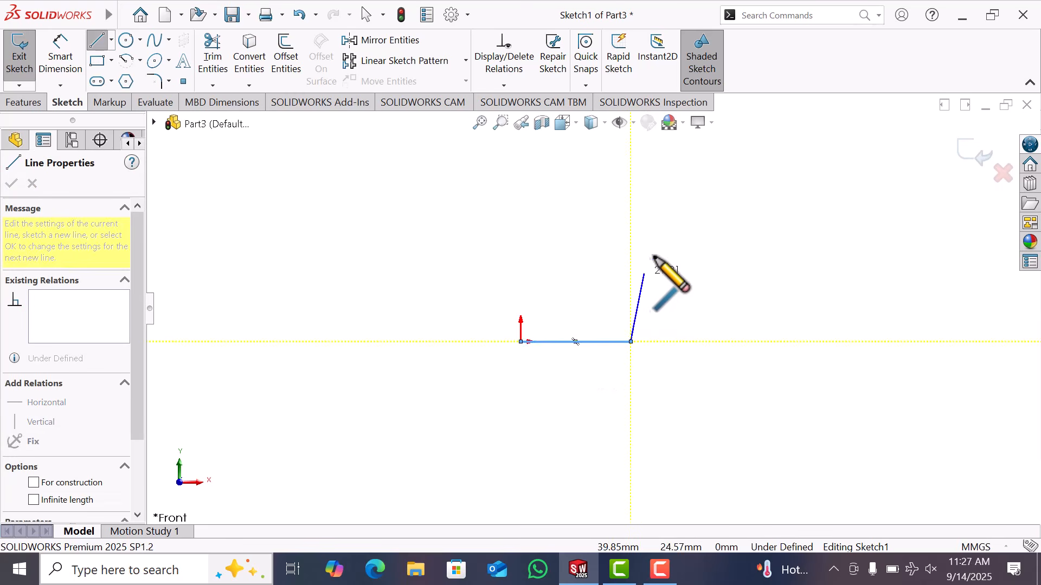
pyautogui.click(675, 231)
pyautogui.click(716, 231)
pyautogui.click(715, 265)
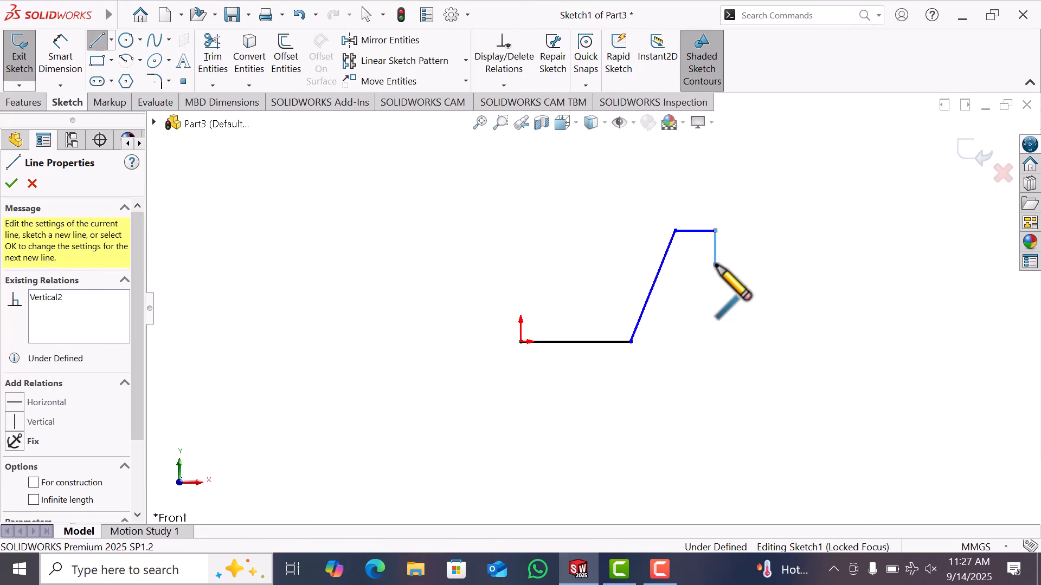
pyautogui.rightClick(716, 266)
pyautogui.click(749, 278)
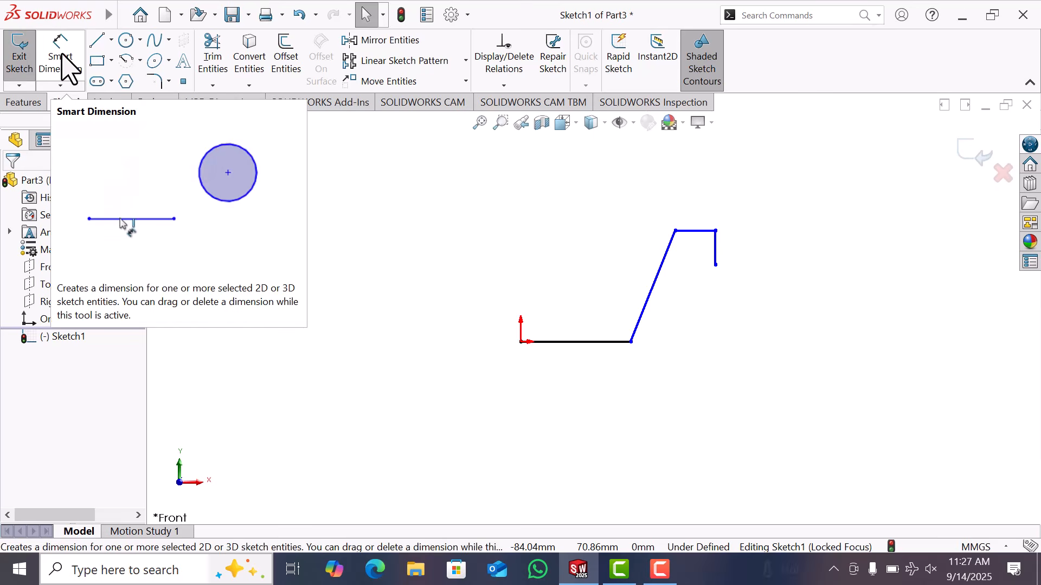
# Step: Dimension the horizontal base line starting at the origin to 48 mm
pyautogui.click(69, 65)
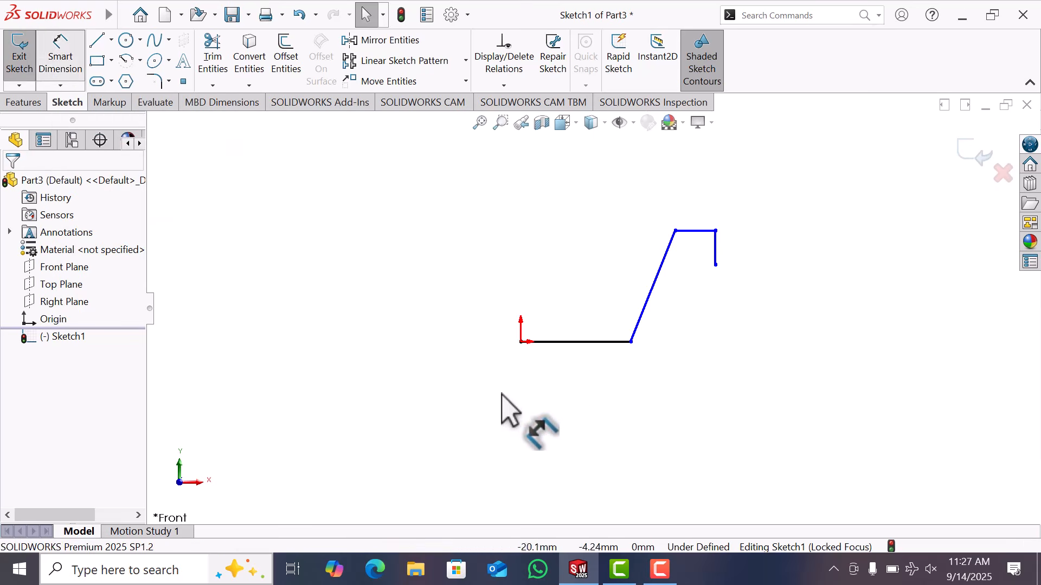
pyautogui.click(599, 358)
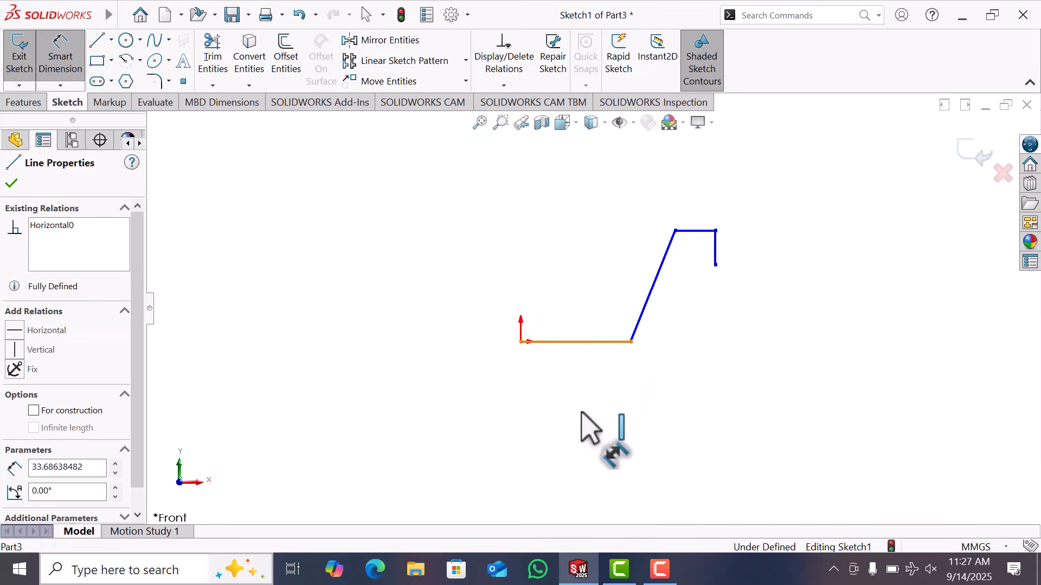
pyautogui.click(577, 425)
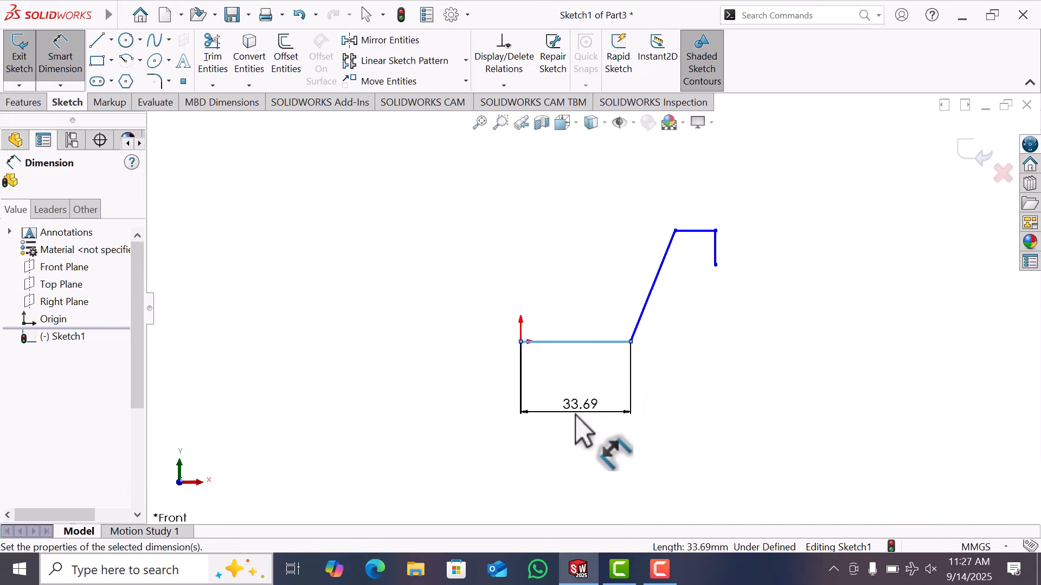
pyautogui.write('48')
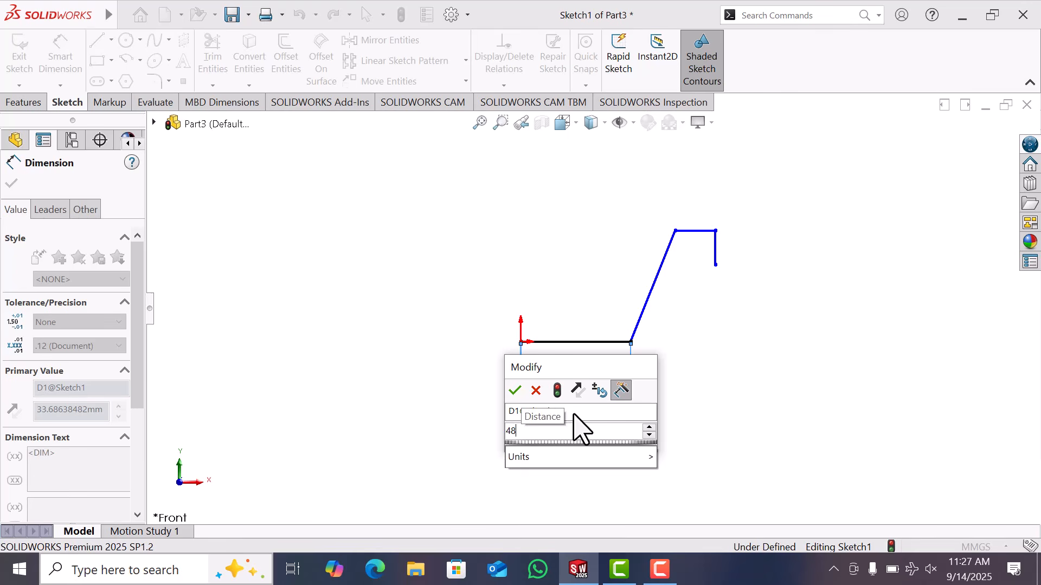
pyautogui.press('Return')
pyautogui.press('Escape')
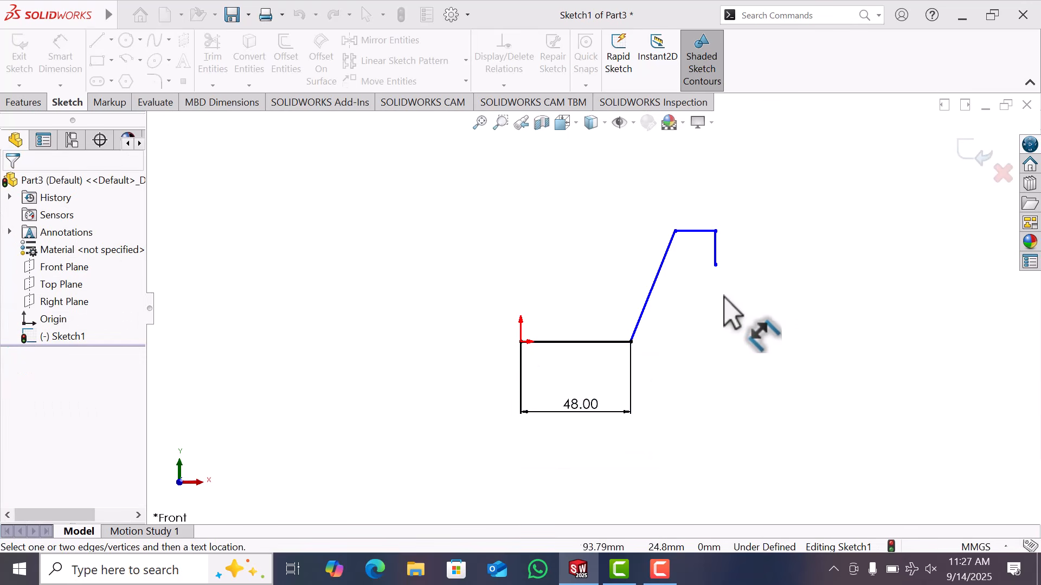
# Step: Dimension the vertical height of the slanted wall line to 40 mm
pyautogui.click(646, 317)
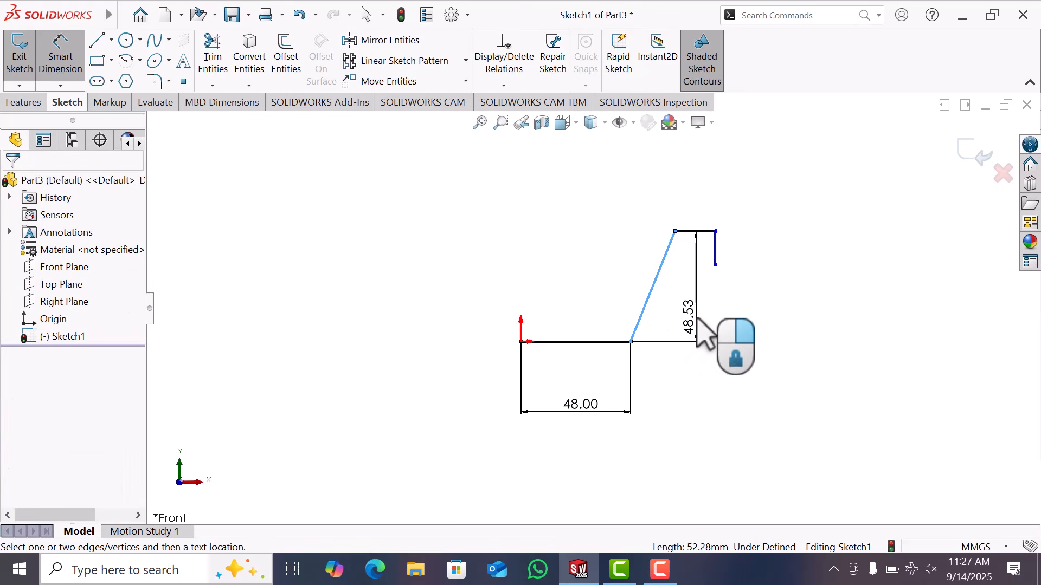
pyautogui.click(698, 321)
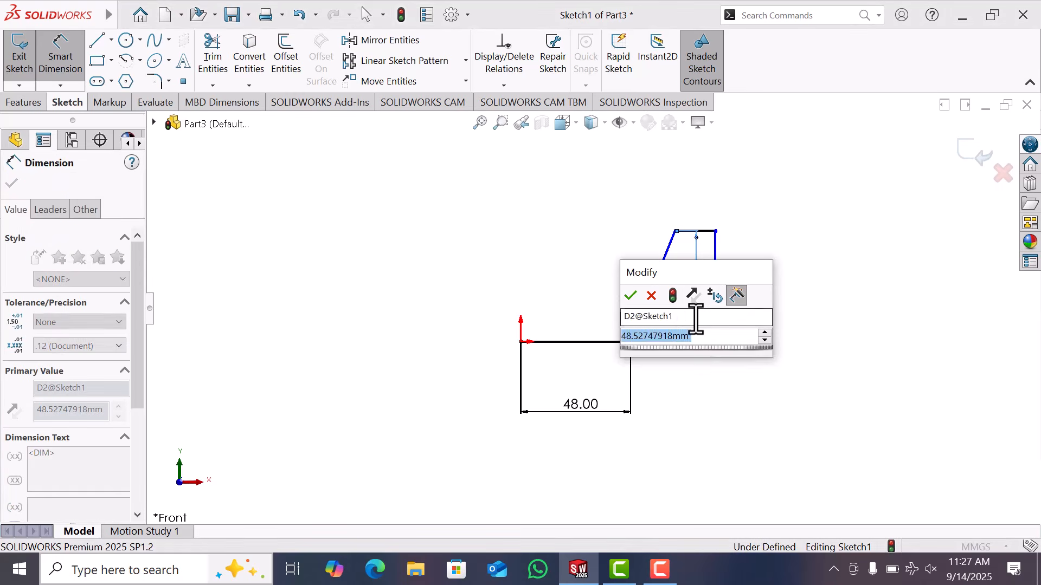
pyautogui.write('40')
pyautogui.press('Return')
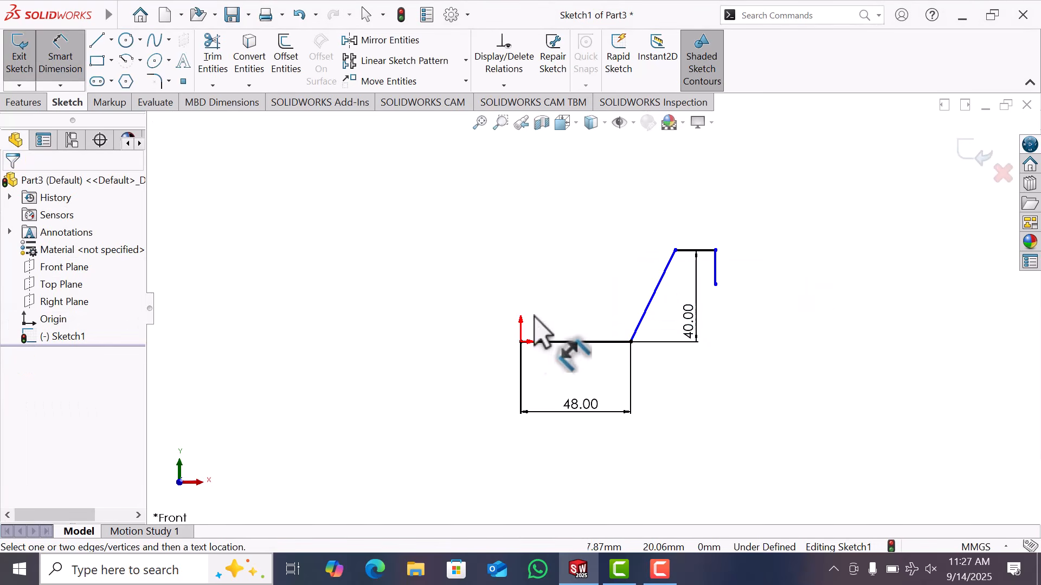
# Step: Dimension the horizontal distance from the origin to the slanted wall's upper endpoint to 51 mm
pyautogui.click(522, 342)
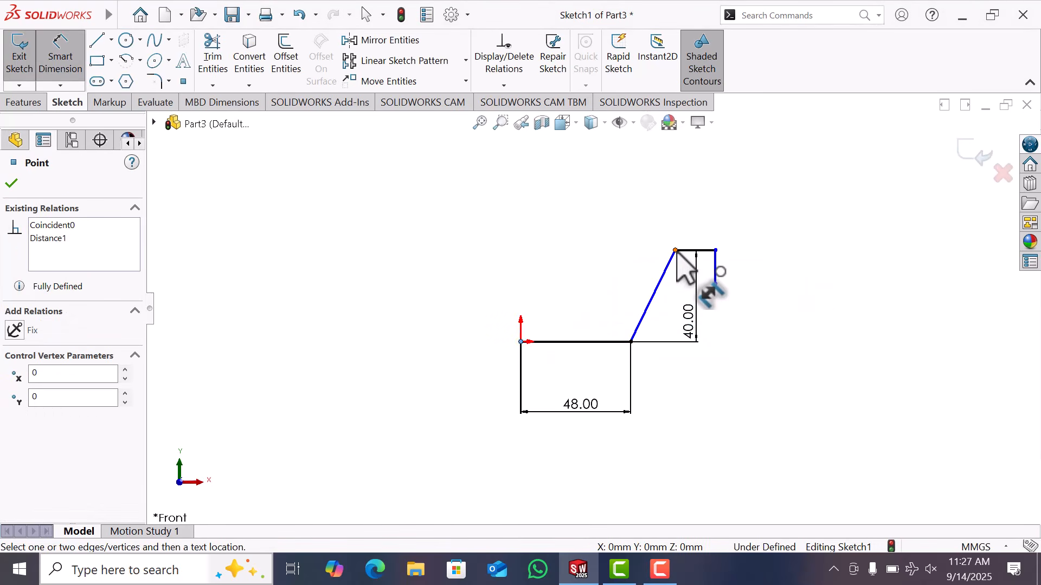
pyautogui.click(675, 251)
pyautogui.click(639, 222)
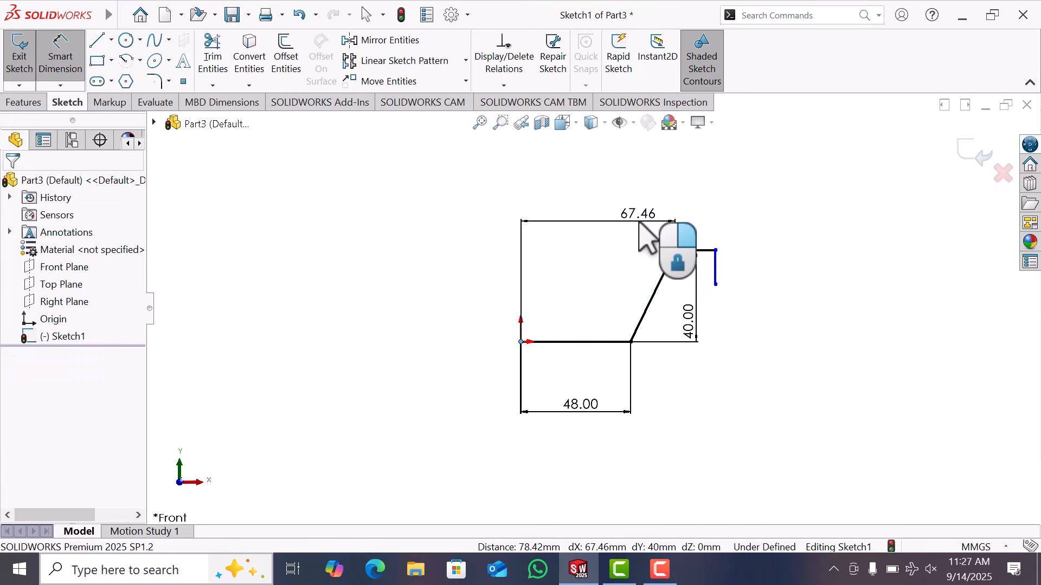
pyautogui.write('57')
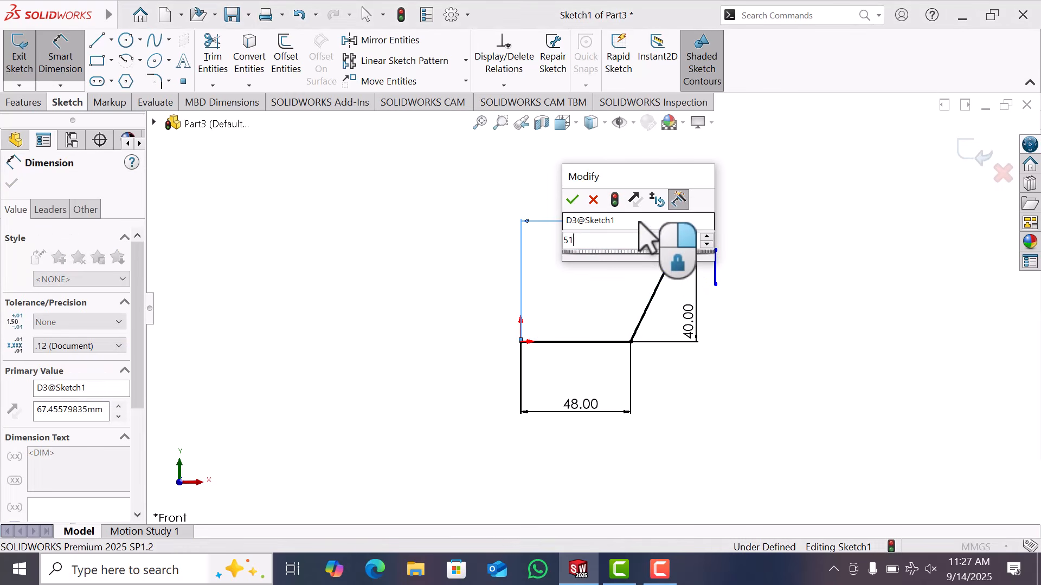
pyautogui.press('Return')
pyautogui.click(764, 235)
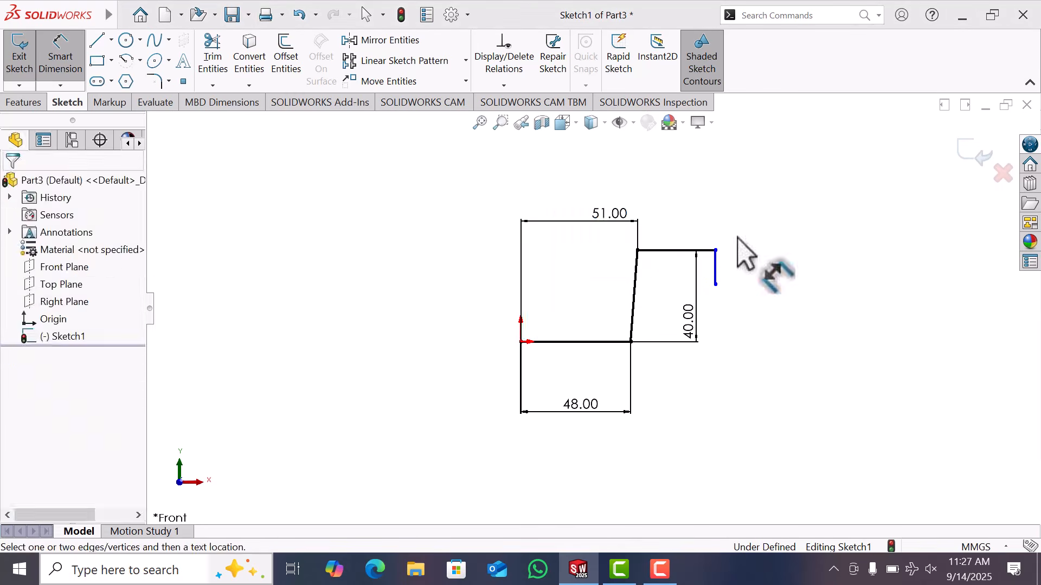
# Step: Dimension the short horizontal rim line to 6 mm and the vertical drop at its outer end to 4 mm
pyautogui.click(674, 250)
pyautogui.click(680, 217)
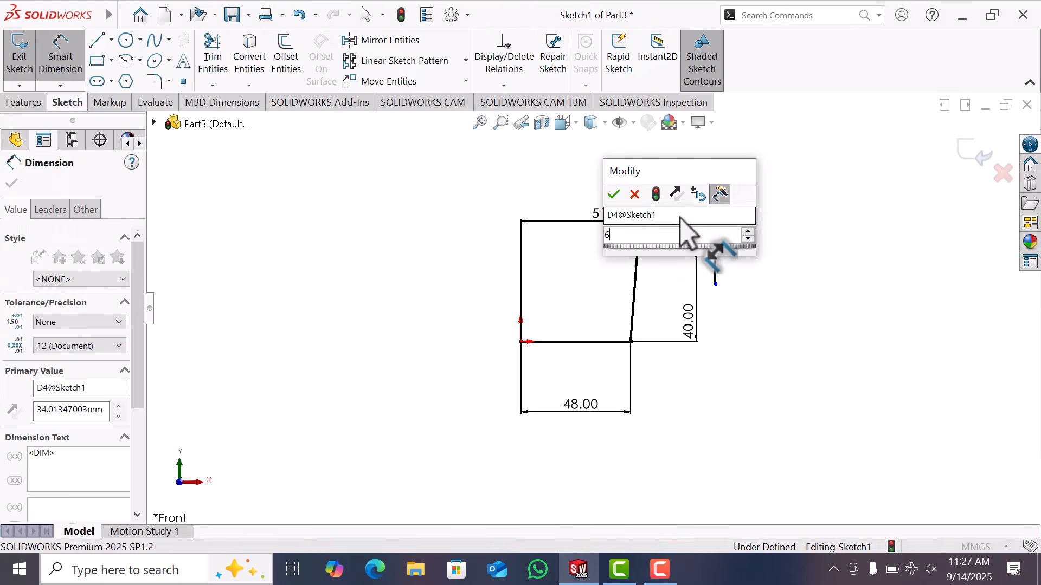
pyautogui.press('Return')
pyautogui.click(762, 299)
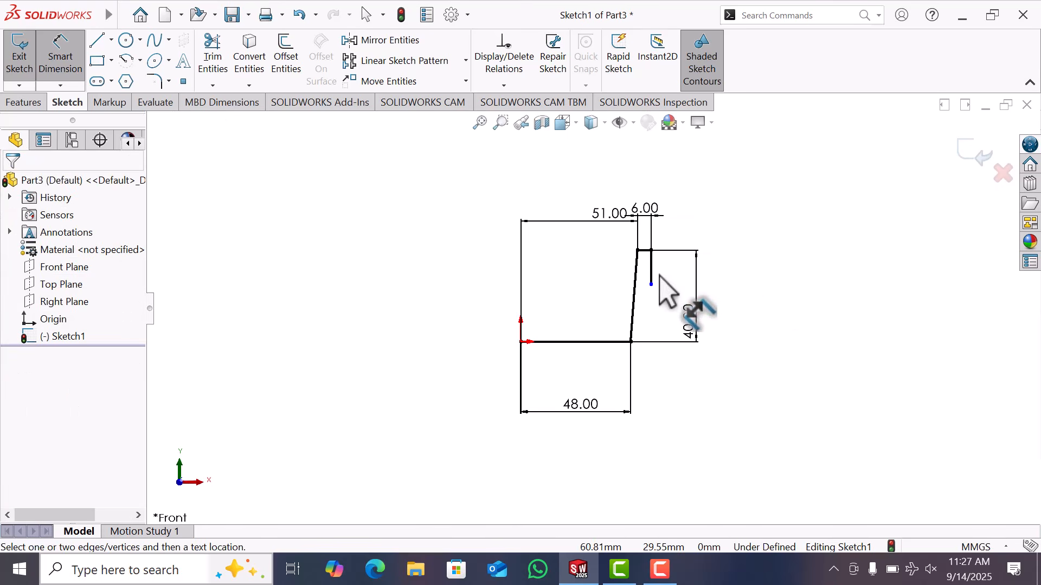
pyautogui.click(652, 274)
pyautogui.click(728, 271)
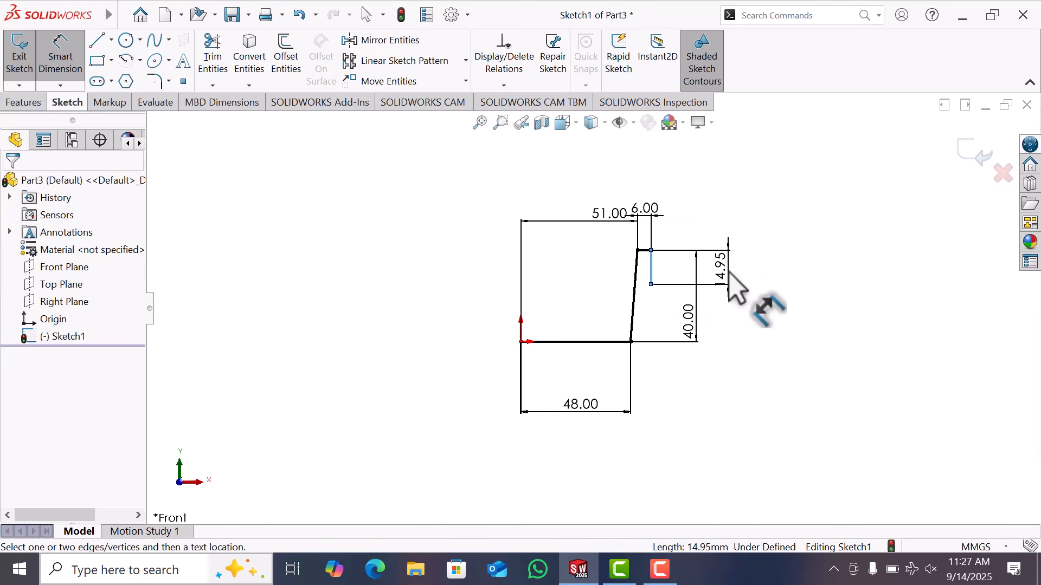
pyautogui.press('Return')
pyautogui.click(801, 364)
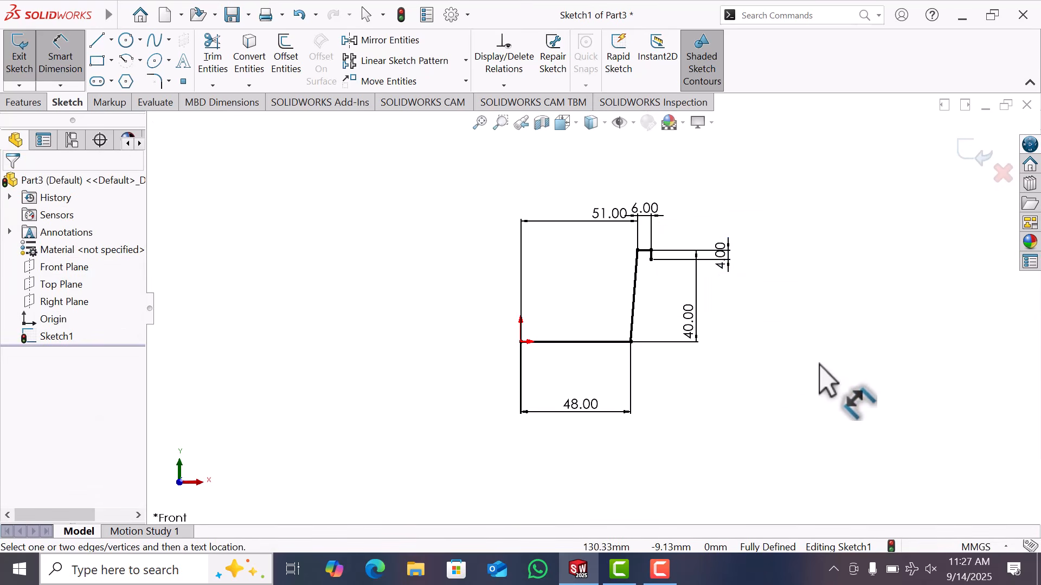
# Step: Draw a vertical construction line upward from the origin, extending above the profile's rim
pyautogui.press('l')
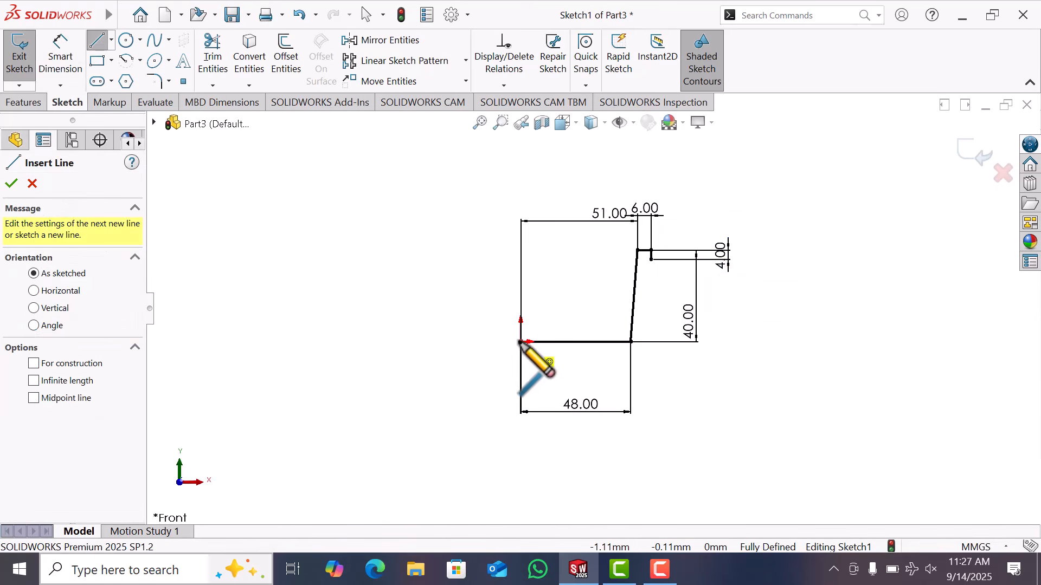
pyautogui.click(520, 342)
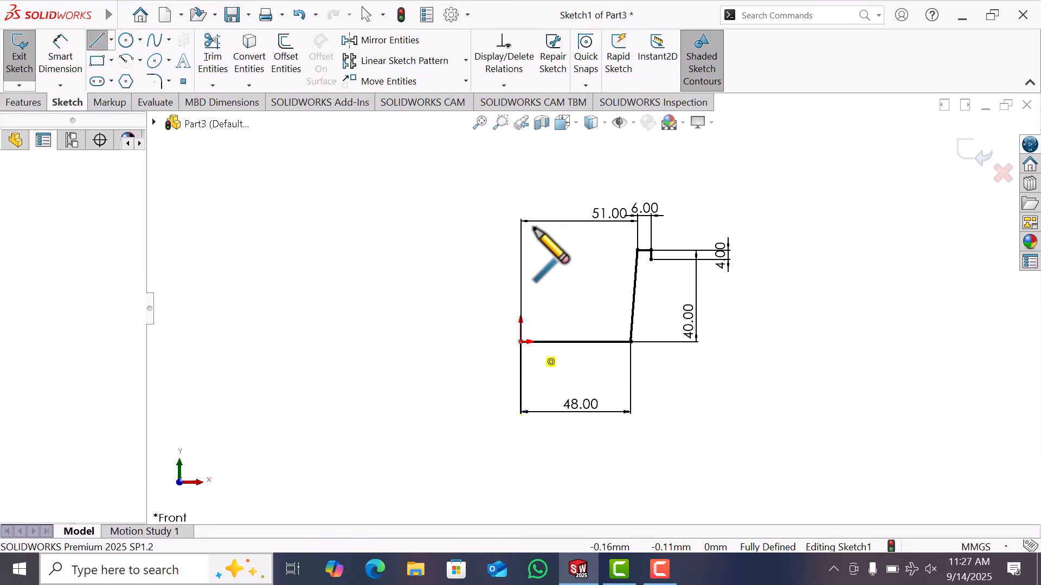
pyautogui.click(520, 189)
pyautogui.rightClick(521, 189)
pyautogui.click(559, 172)
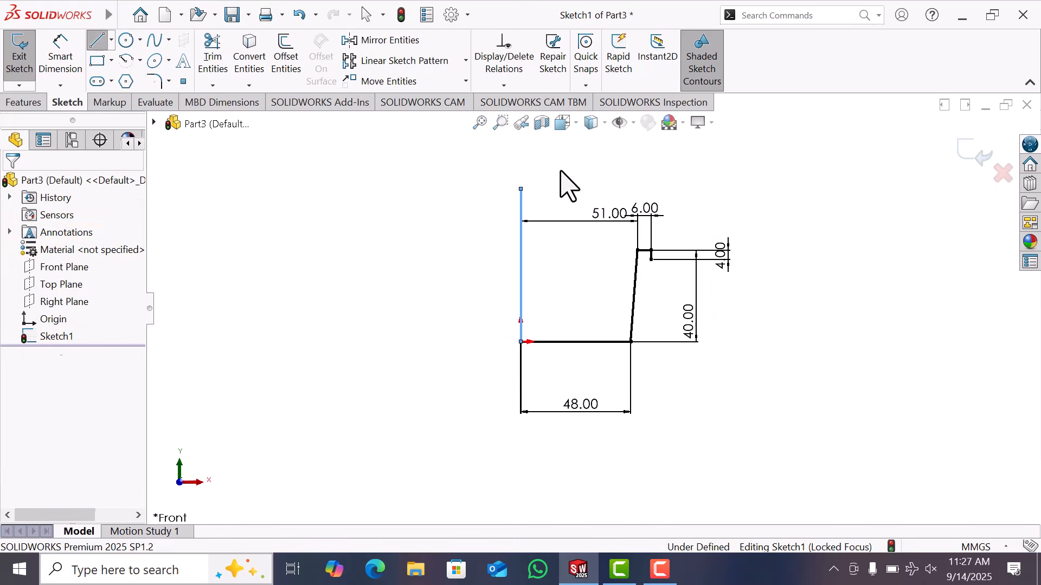
pyautogui.press('Escape')
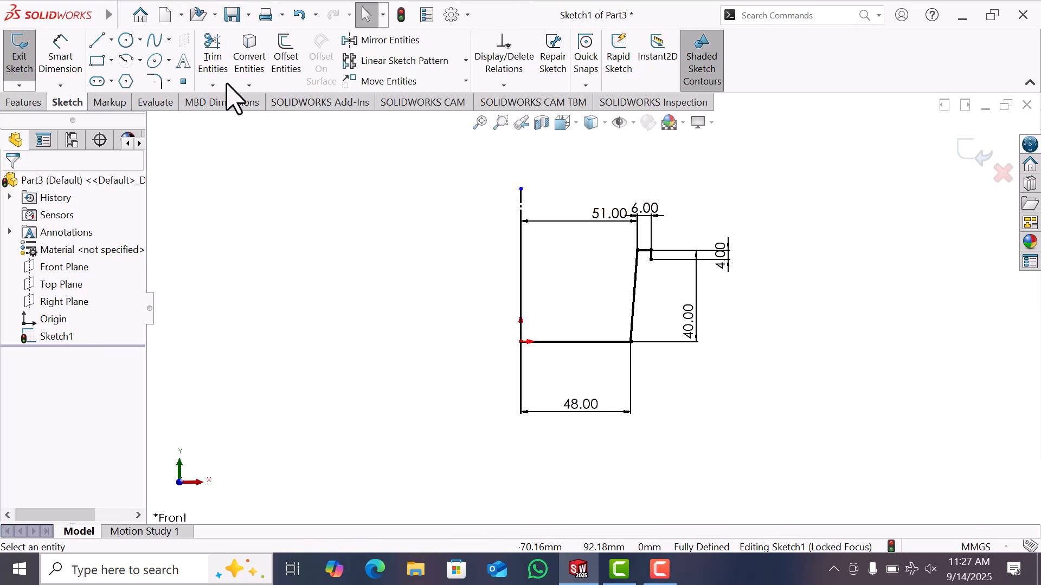
# Step: Add a 10 mm sketch fillet at the corner between the base line and the slanted wall
pyautogui.click(155, 80)
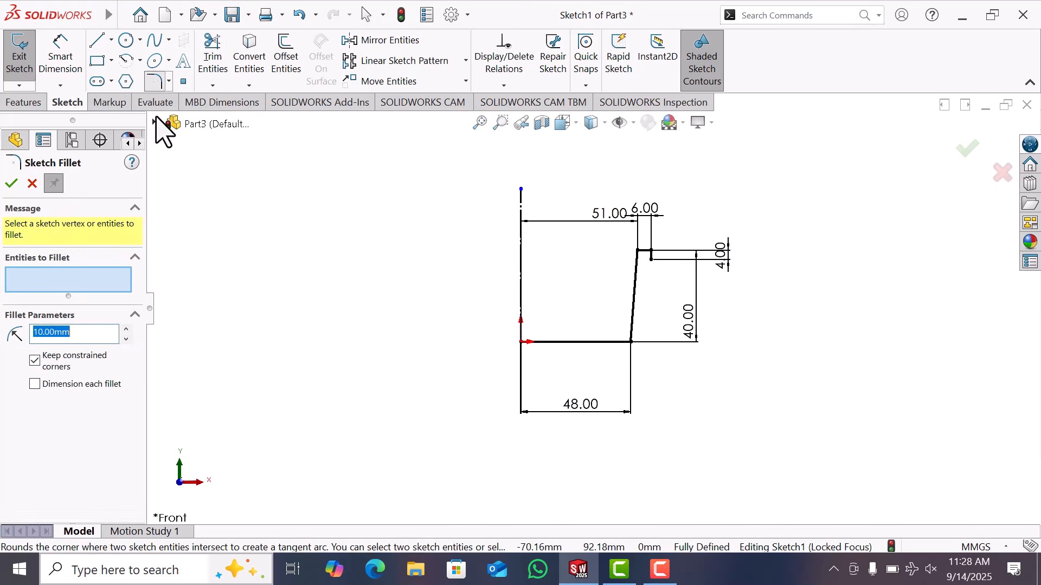
pyautogui.click(623, 341)
pyautogui.click(633, 338)
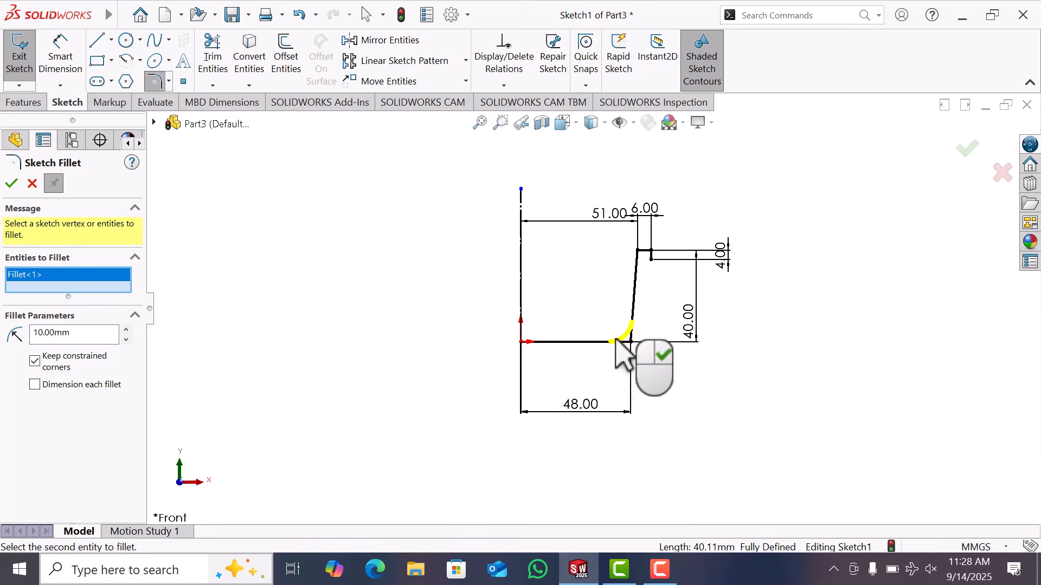
pyautogui.click(12, 184)
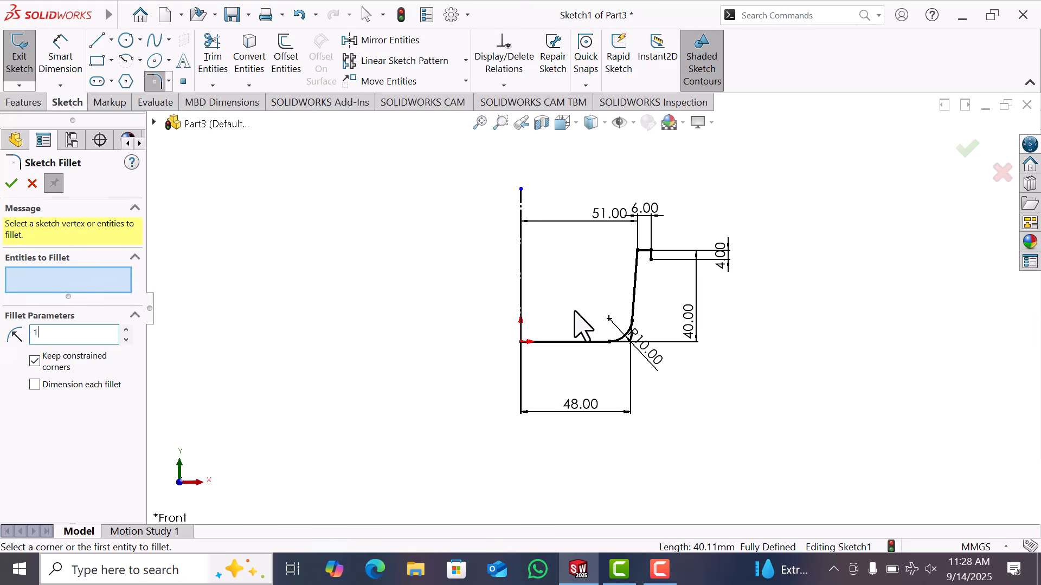
# Step: Add 1 mm sketch fillets at both ends of the short horizontal rim line
pyautogui.scroll(-5, 647, 267)
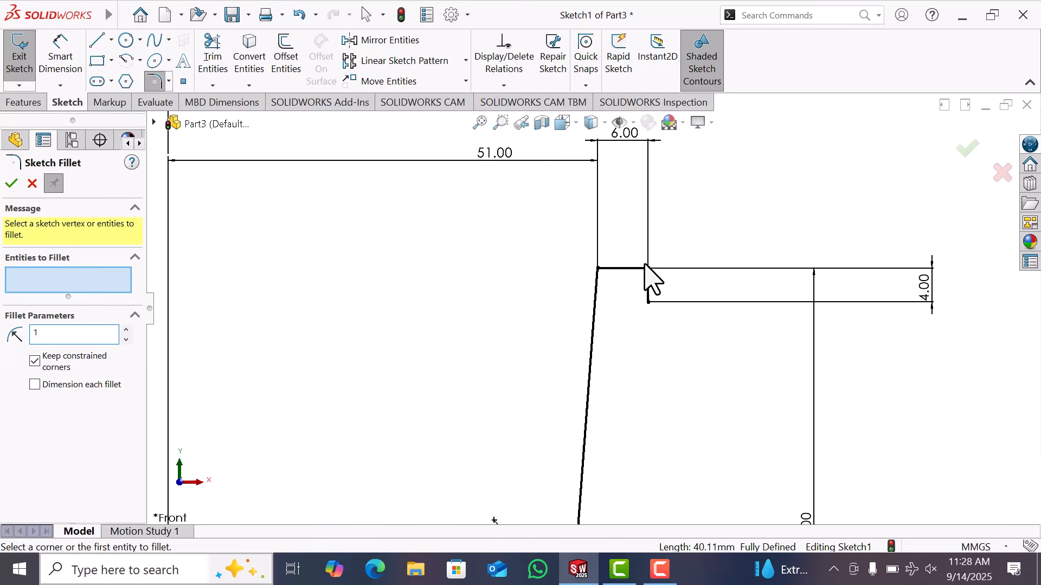
pyautogui.click(597, 293)
pyautogui.click(615, 269)
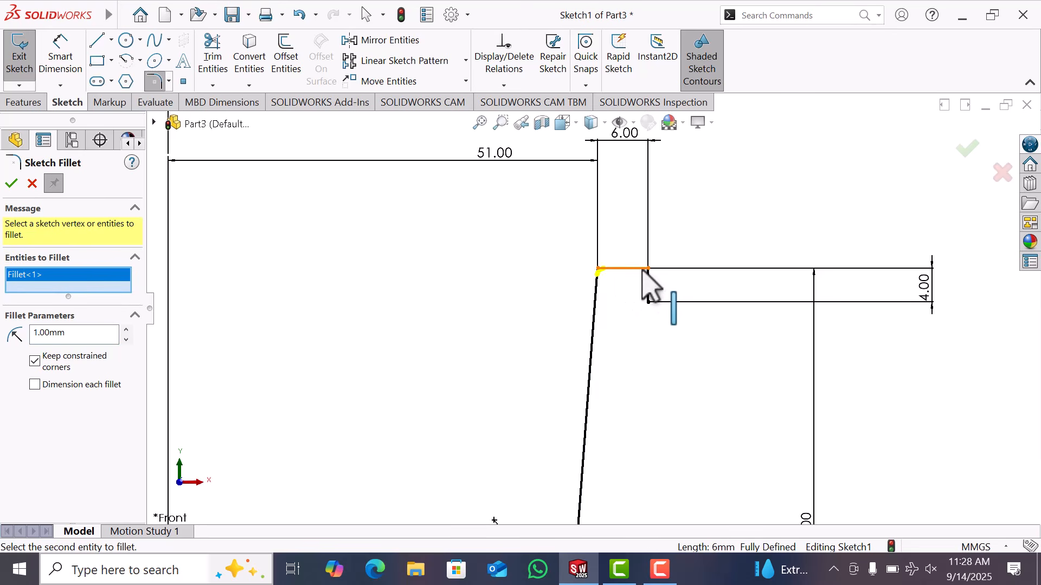
pyautogui.click(647, 274)
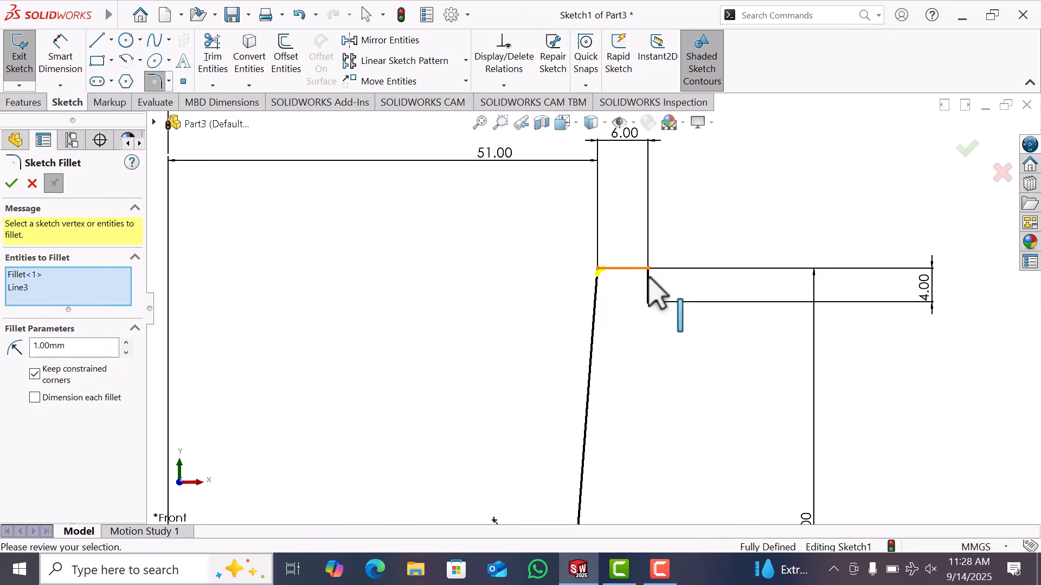
pyautogui.click(11, 184)
pyautogui.click(11, 184)
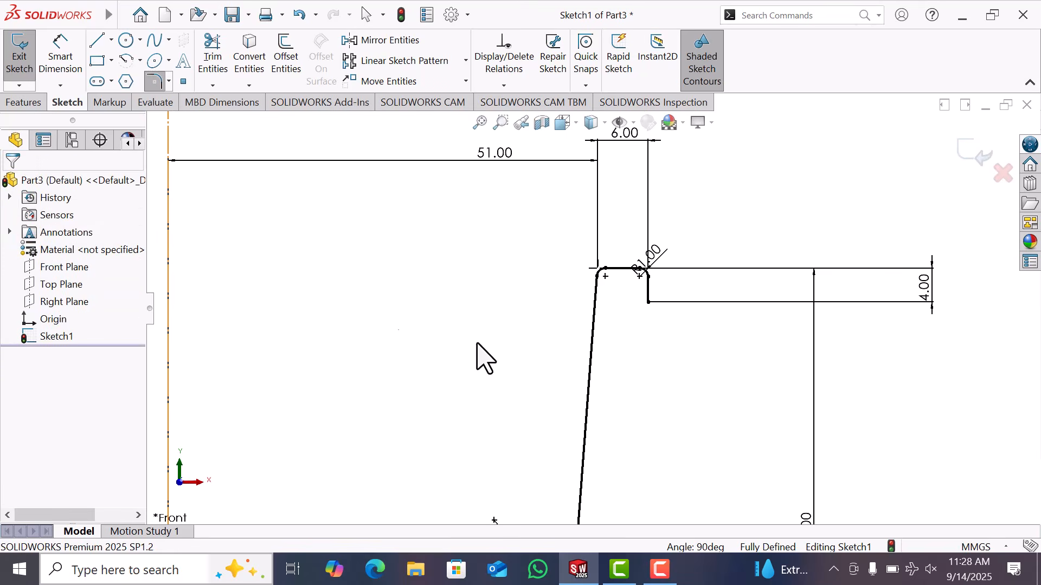
# Step: Revolve the open profile 360° about the vertical construction line as a one-direction thin feature 0.3 mm thick, without closing the sketch
pyautogui.press('f')
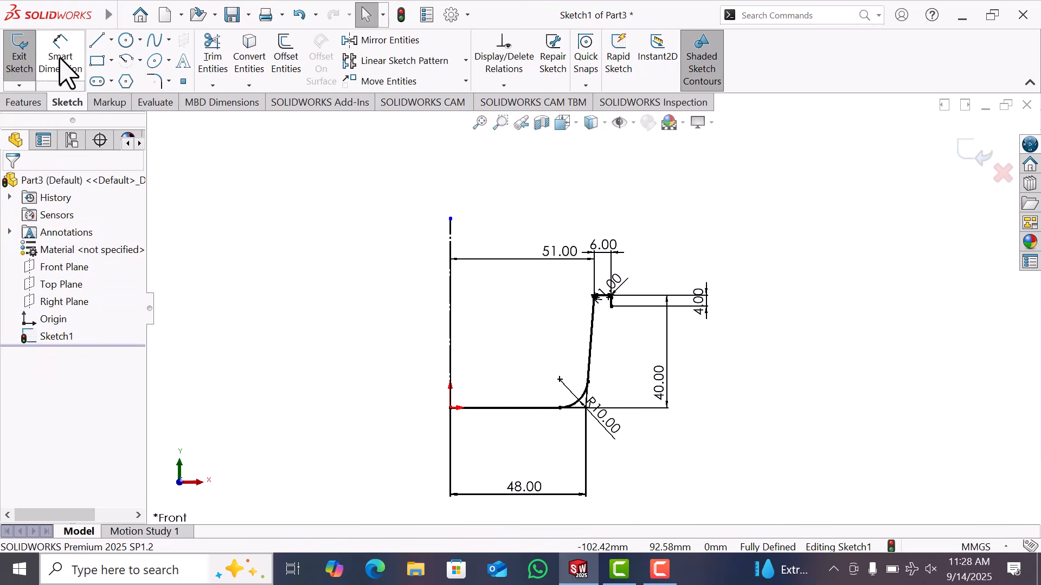
pyautogui.click(24, 103)
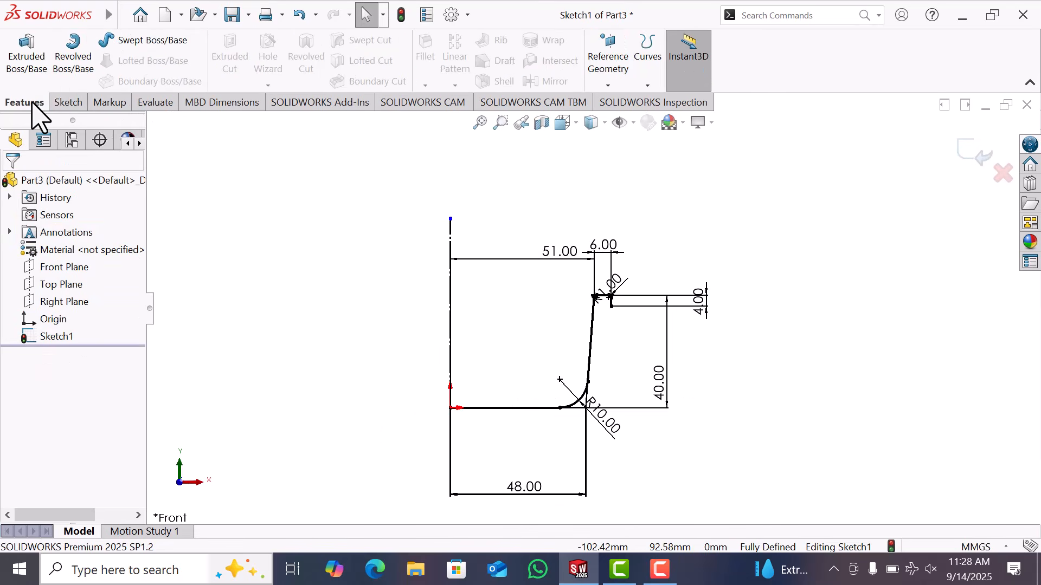
pyautogui.click(72, 65)
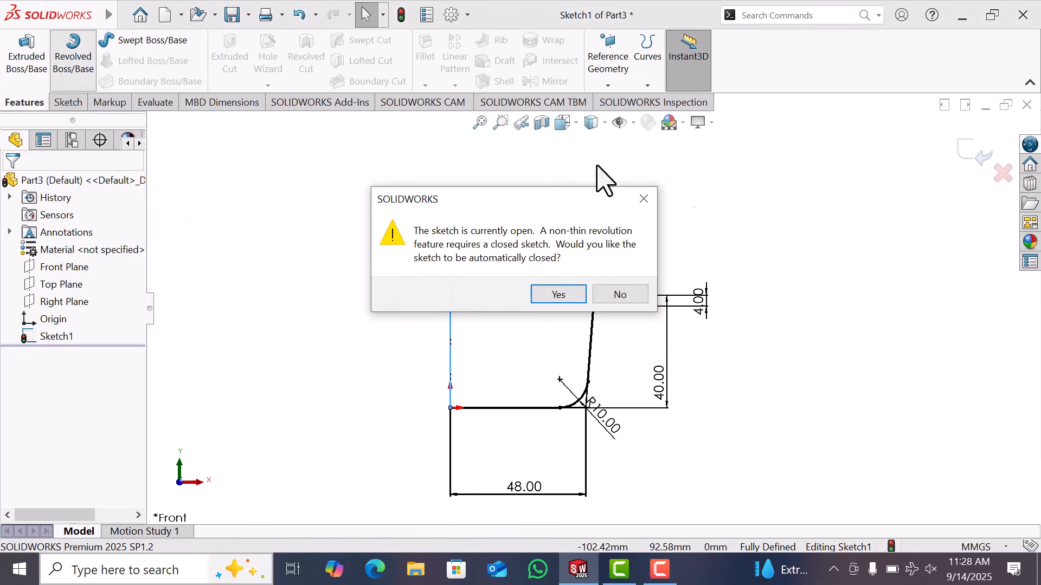
pyautogui.click(623, 295)
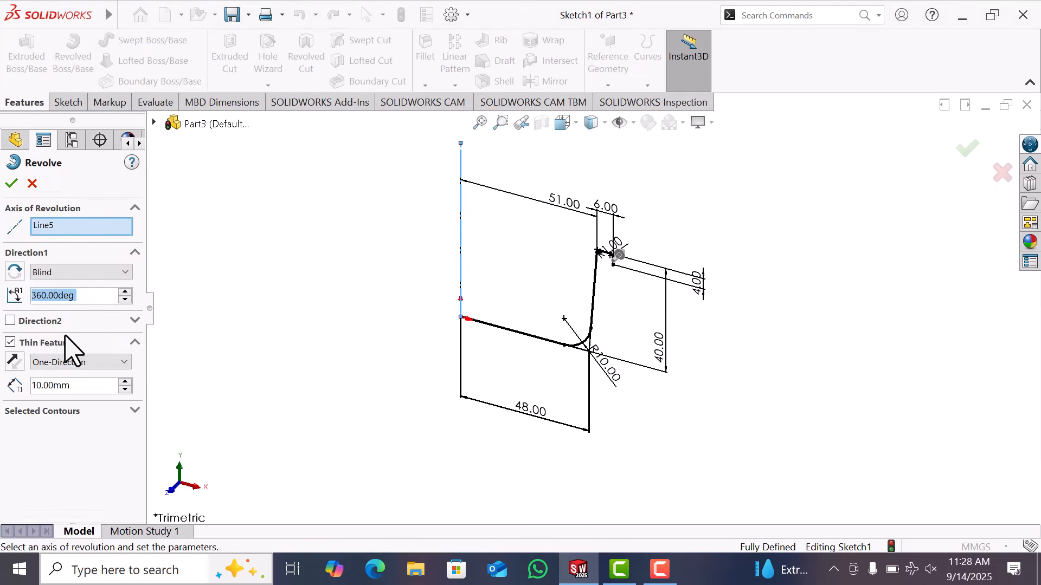
pyautogui.click(78, 386)
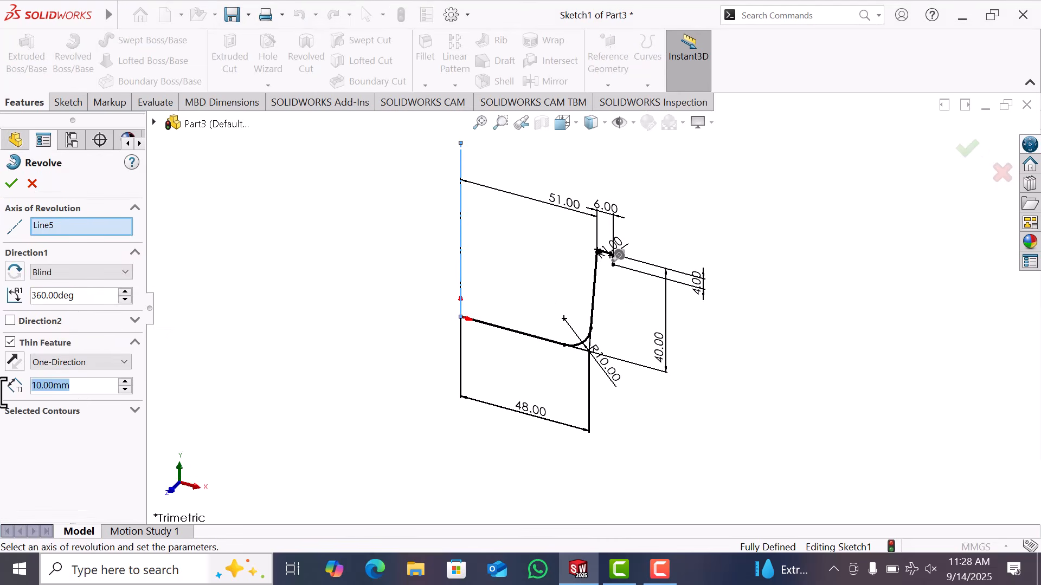
pyautogui.write('0.3')
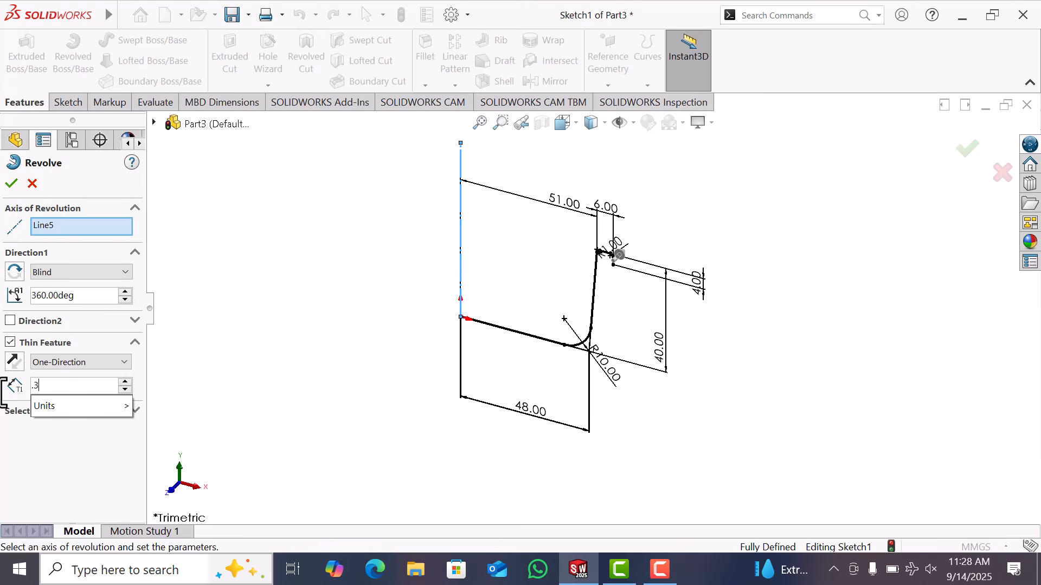
pyautogui.press('Return')
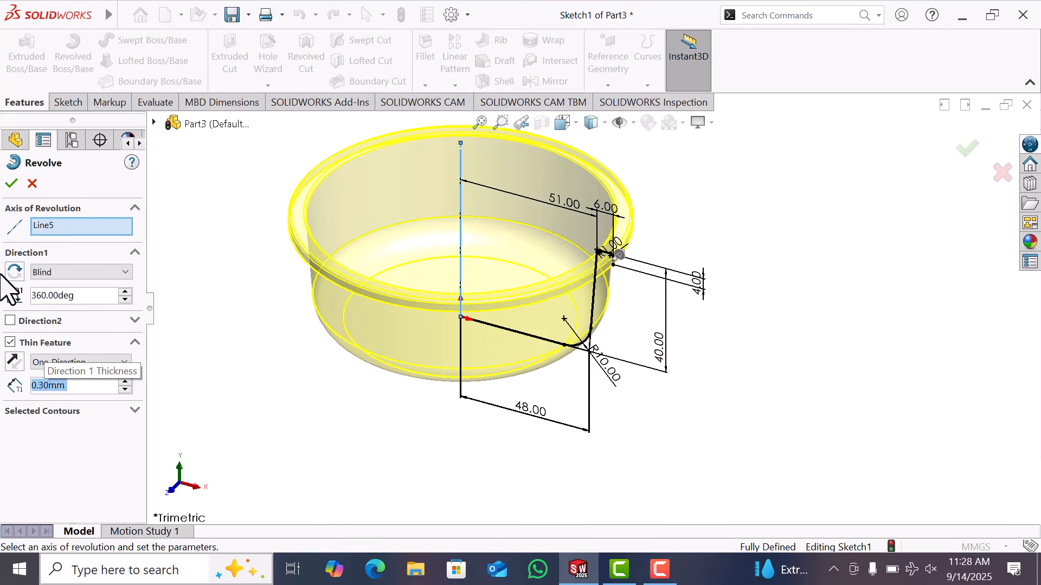
pyautogui.click(12, 184)
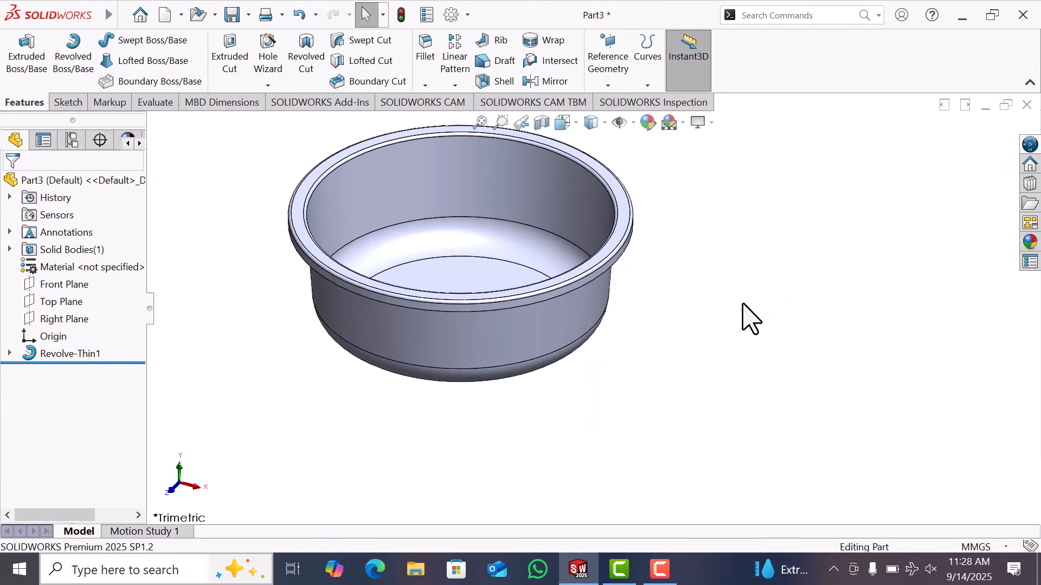
# Step: Change the model's display style to shaded without edges
pyautogui.scroll(2, 741, 303)
pyautogui.scroll(-2, 576, 240)
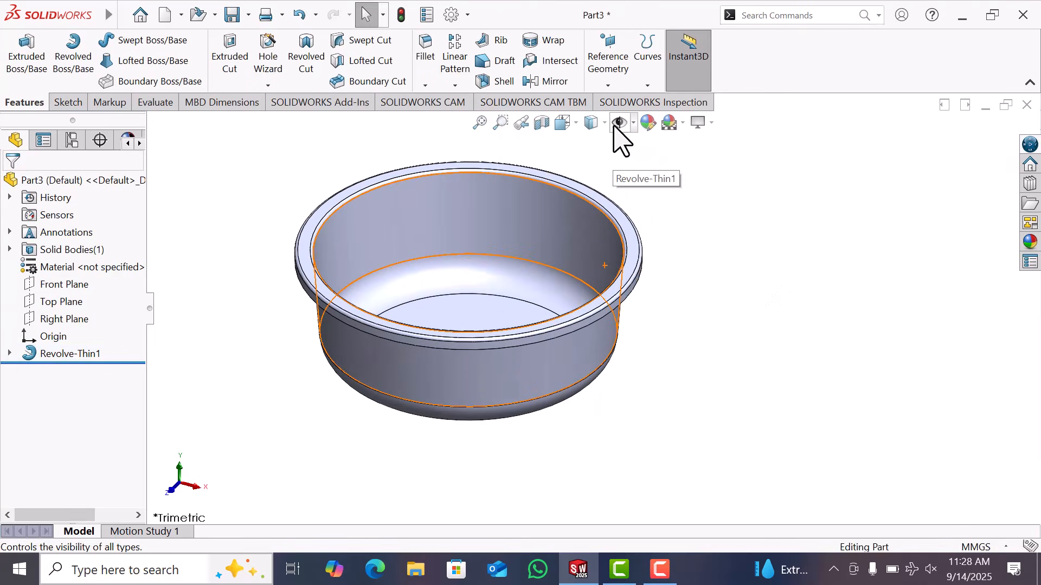
pyautogui.click(595, 122)
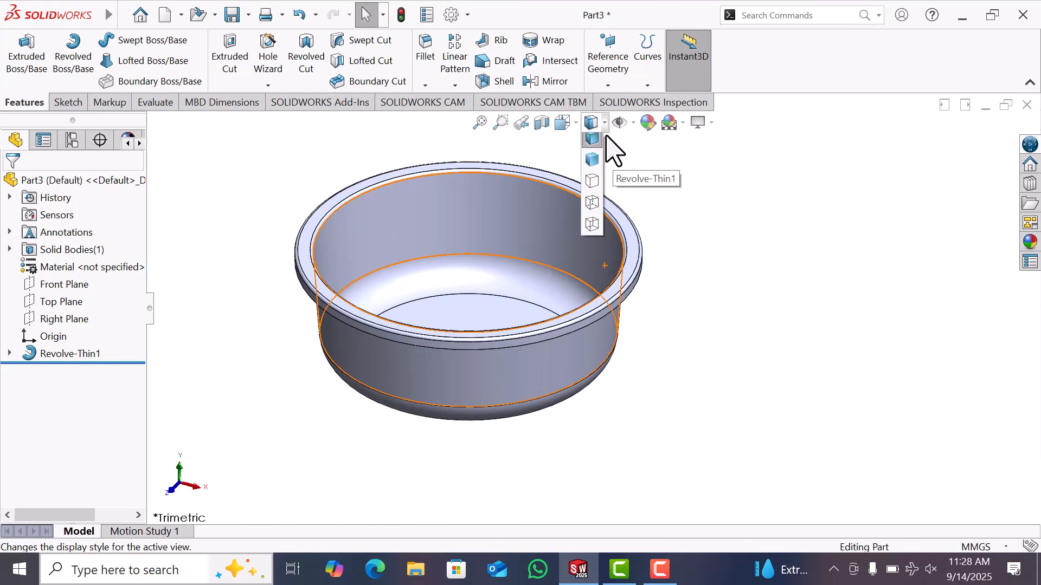
pyautogui.click(592, 165)
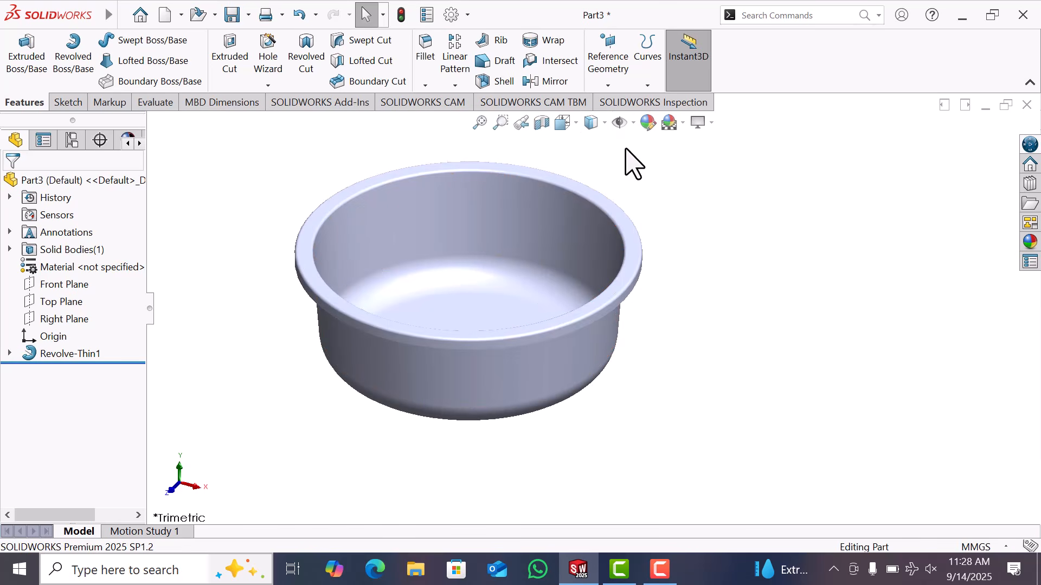
pyautogui.click(683, 123)
# Step: Start a sketch on the flat underside of the bowl and convert its circular edge into a sketch circle
pyautogui.moveTo(713, 442); pyautogui.dragTo(713, 232, button='middle')
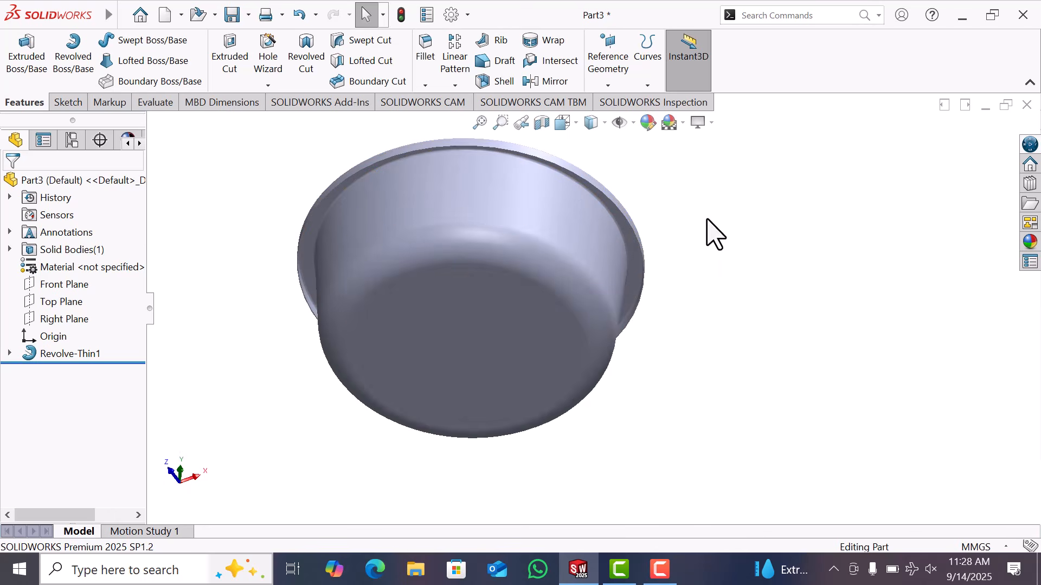
pyautogui.click(534, 325)
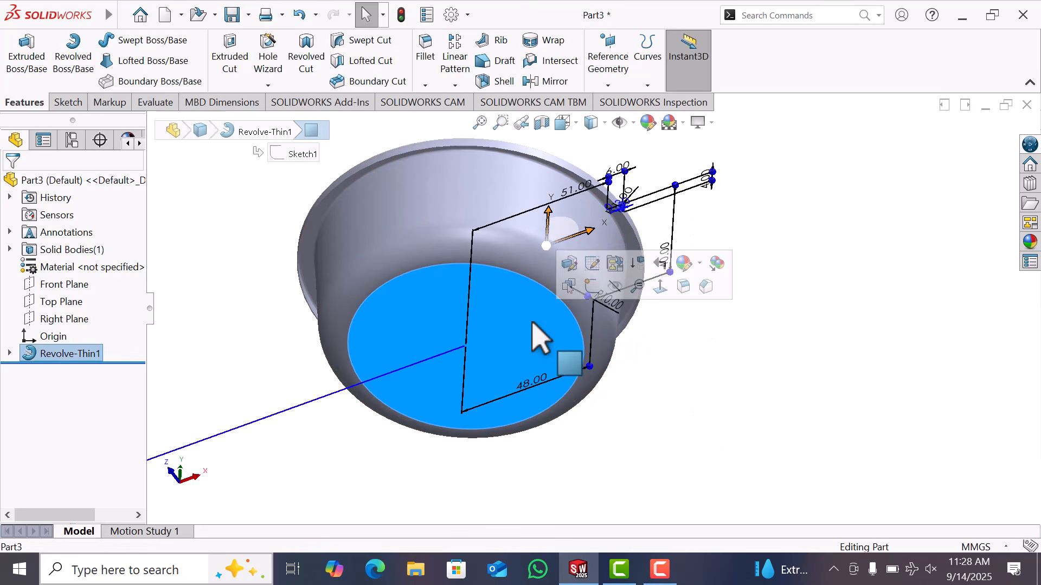
pyautogui.click(592, 288)
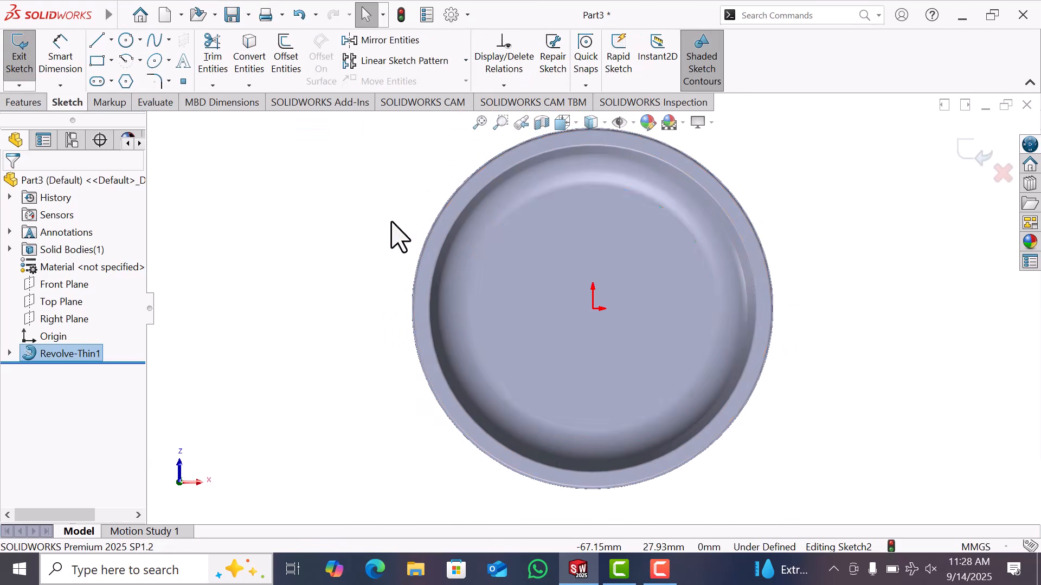
pyautogui.click(502, 227)
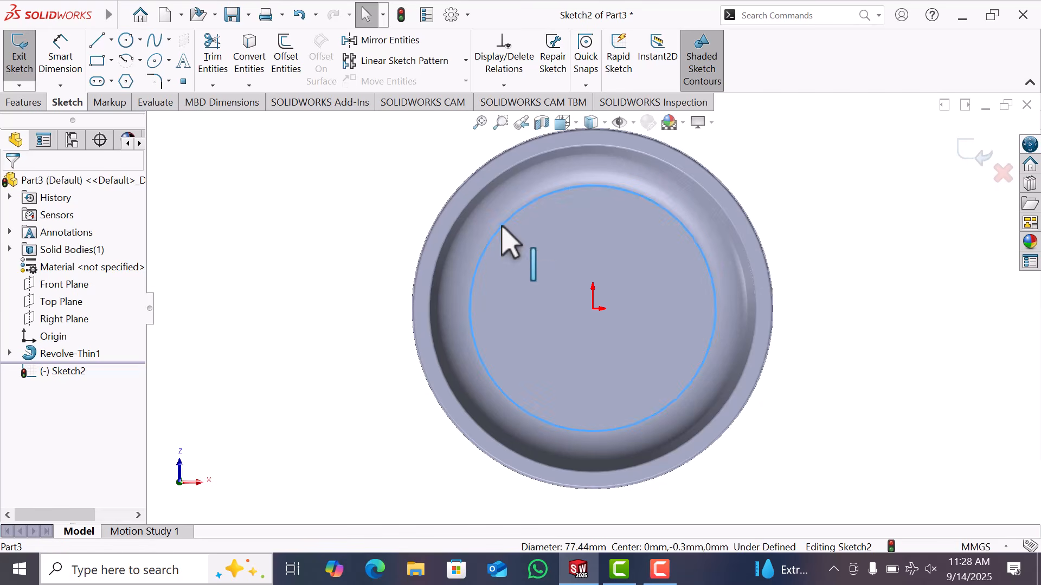
pyautogui.click(255, 68)
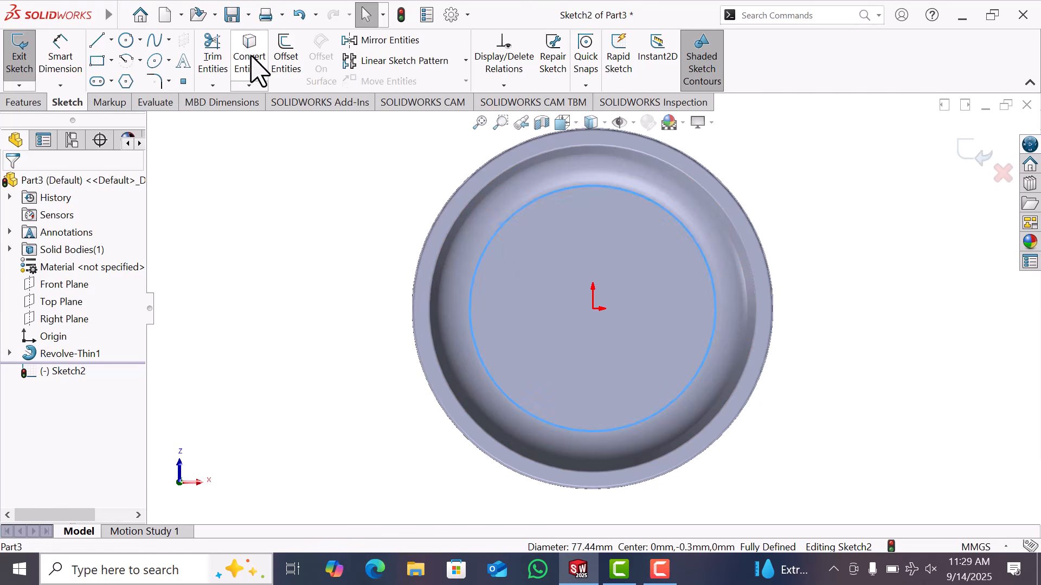
# Step: Offset the converted circle inward by 0.8 mm to form a narrow ring profile
pyautogui.click(293, 68)
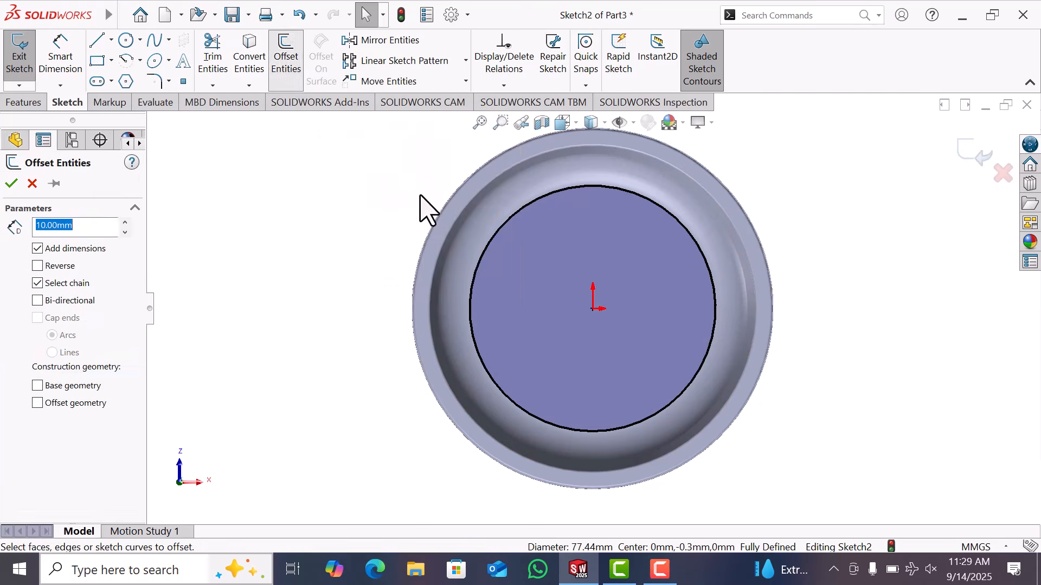
pyautogui.click(502, 228)
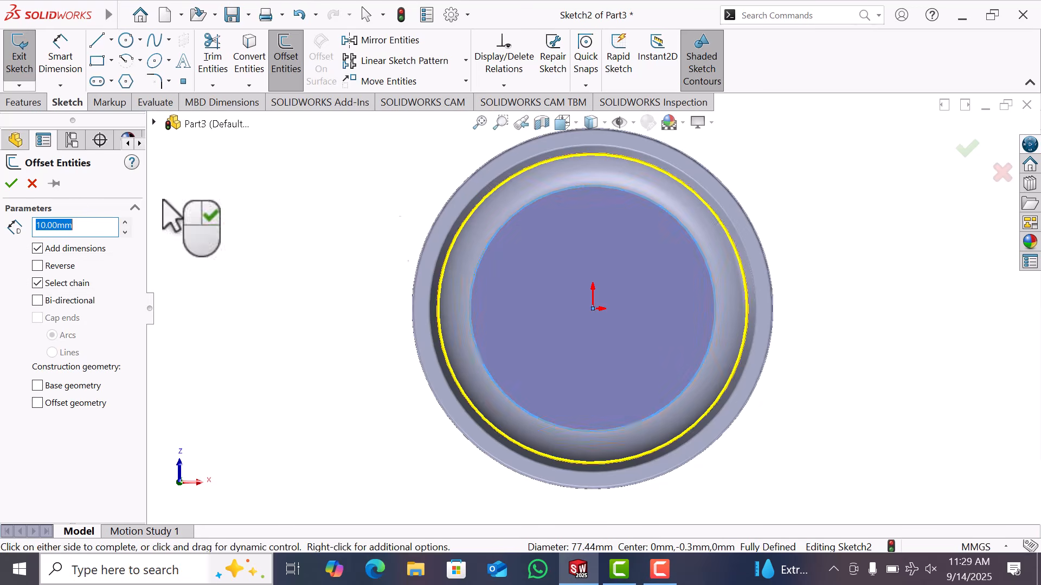
pyautogui.click(39, 265)
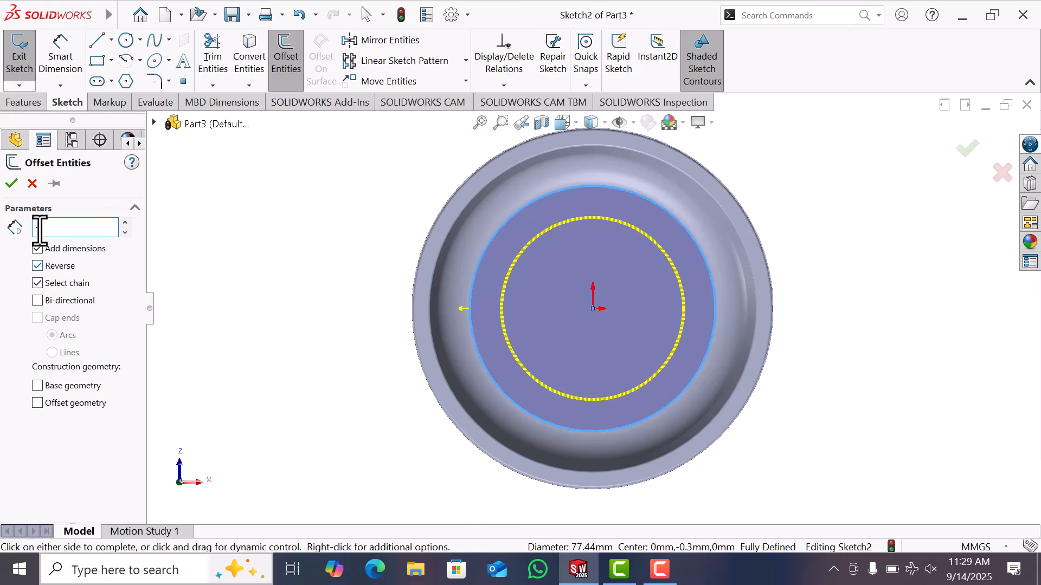
pyautogui.press('Return')
pyautogui.click(11, 183)
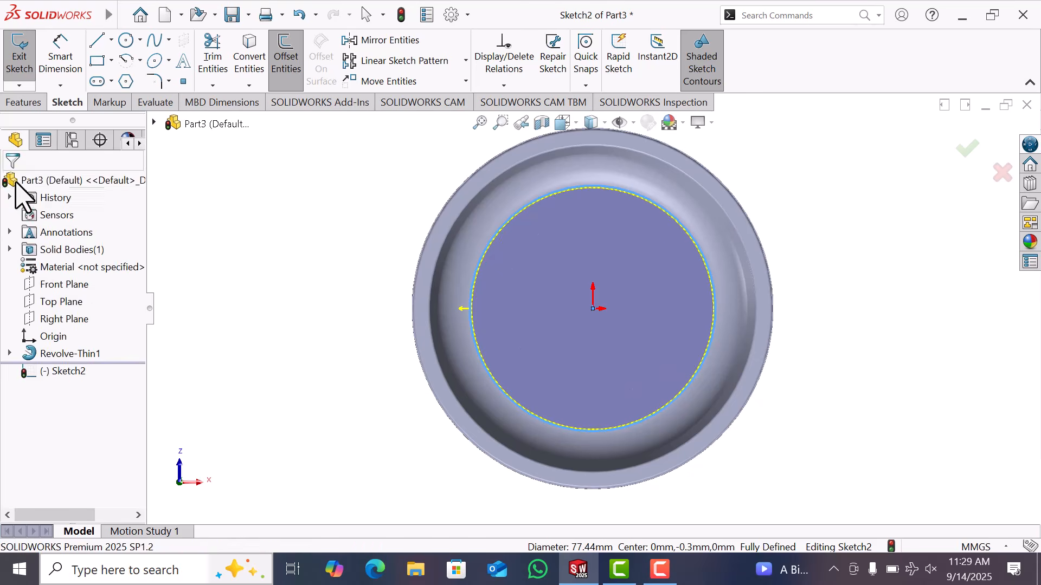
# Step: Extrude the ring profile 1 mm outward from the underside as a blind boss merged with the bowl
pyautogui.click(22, 103)
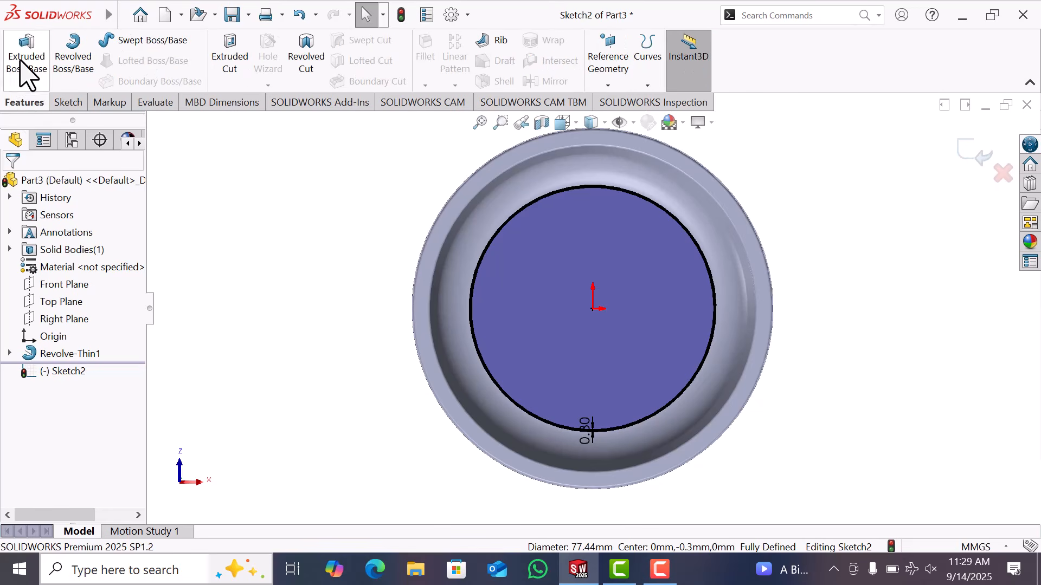
pyautogui.click(20, 61)
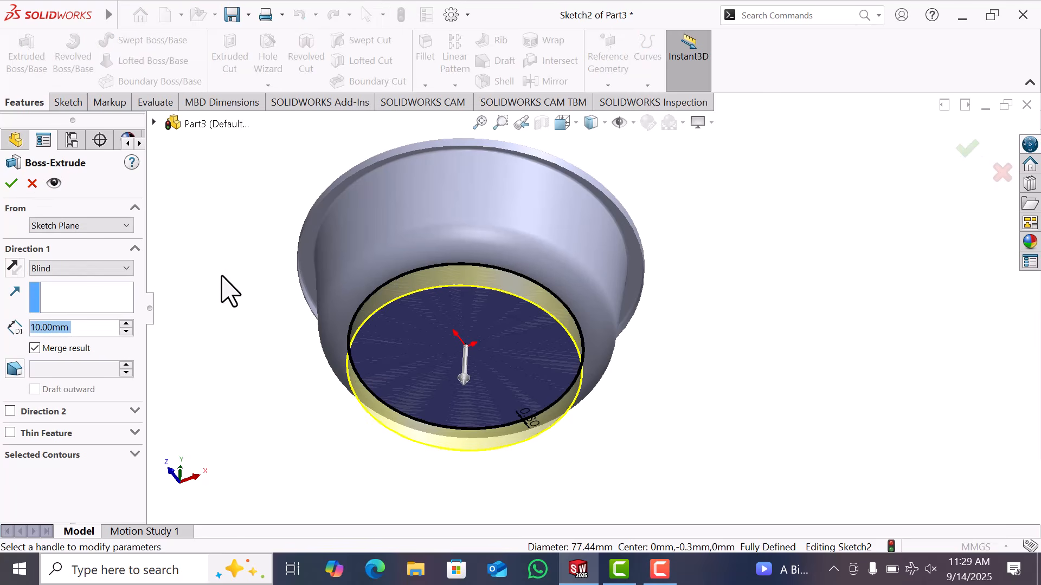
pyautogui.write('.5')
pyautogui.press('Return')
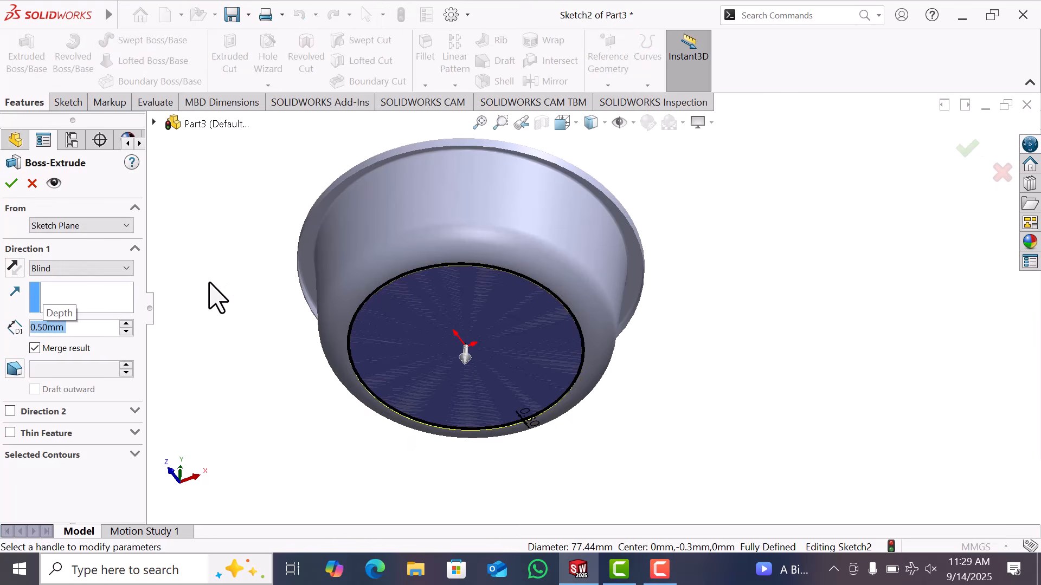
pyautogui.write('1')
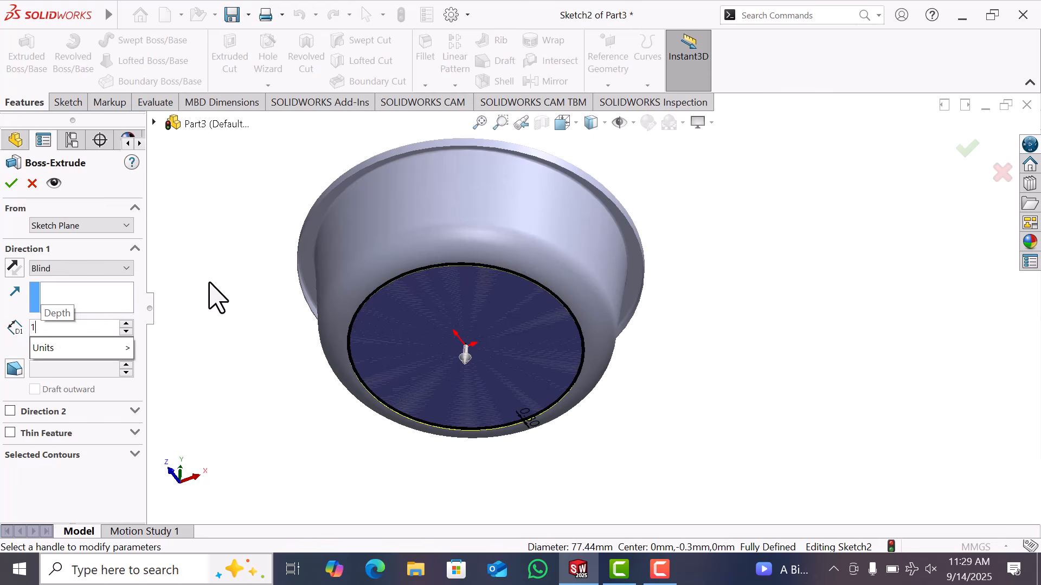
pyautogui.press('Return')
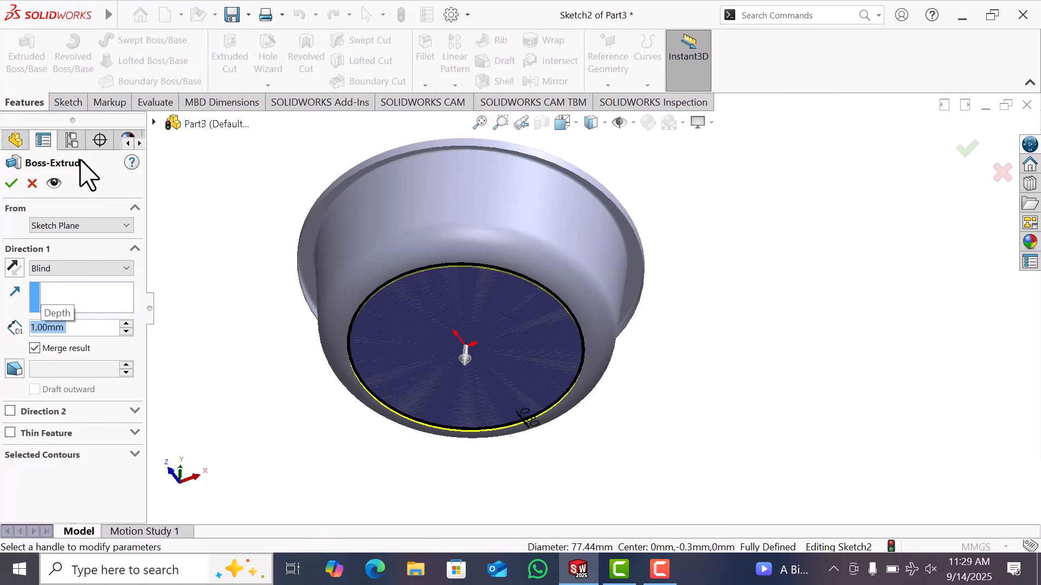
pyautogui.click(12, 185)
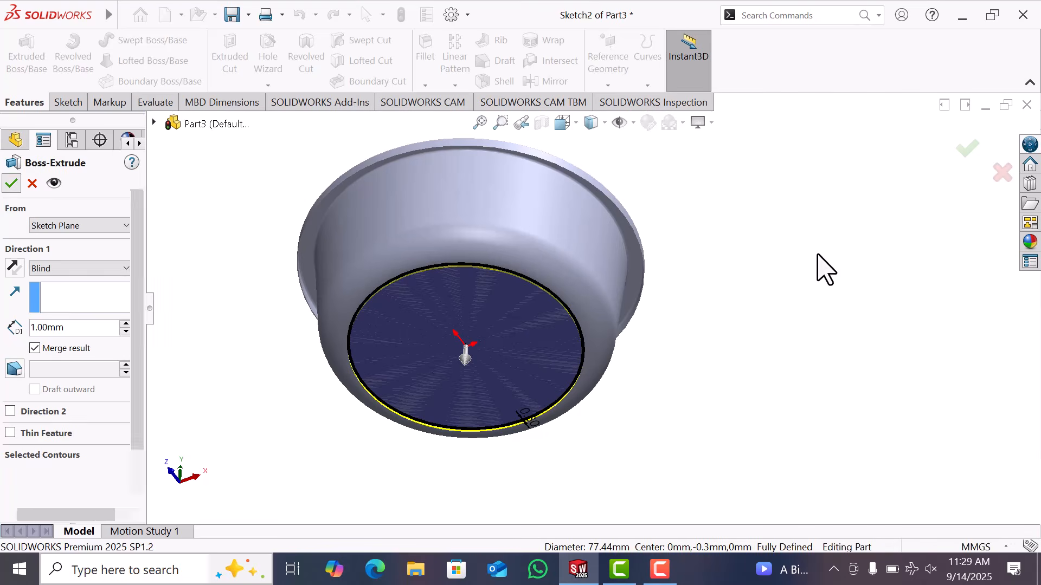
# Step: Inspect the raised ring on the bowl's underside, and return the model to the isometric view
pyautogui.moveTo(784, 293); pyautogui.dragTo(764, 336, button='middle')
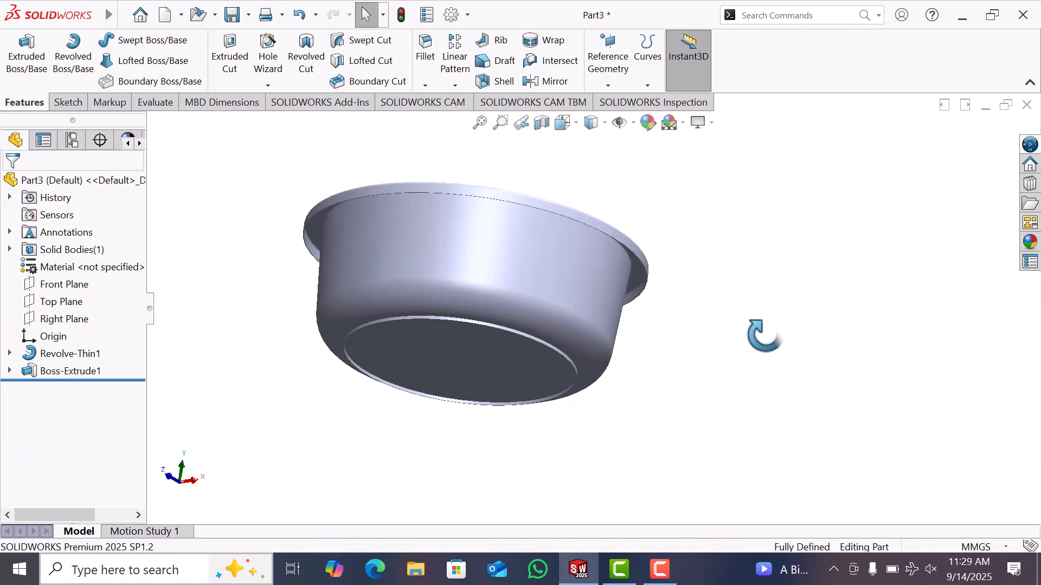
pyautogui.press('l')
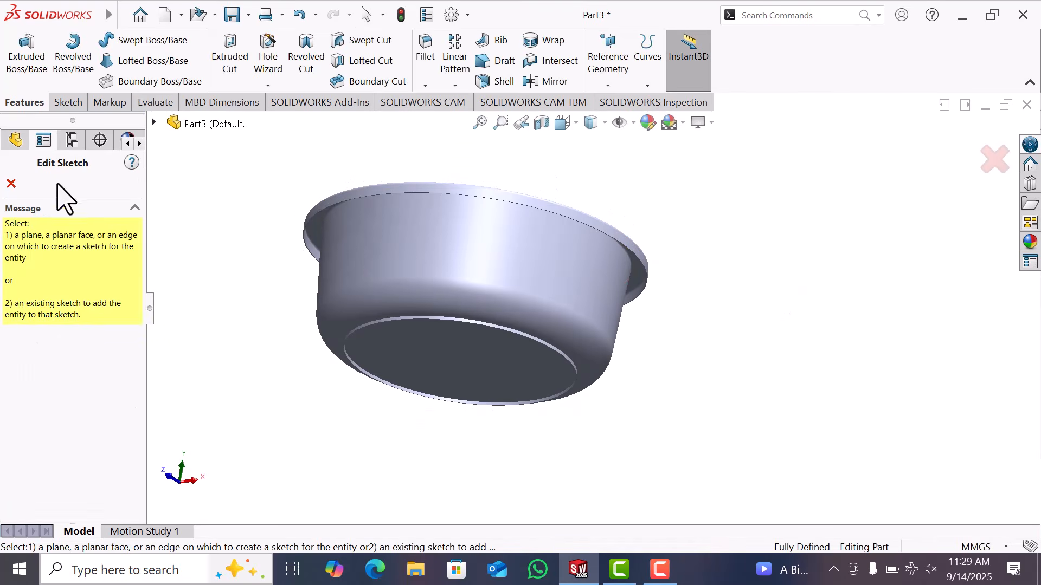
pyautogui.click(11, 184)
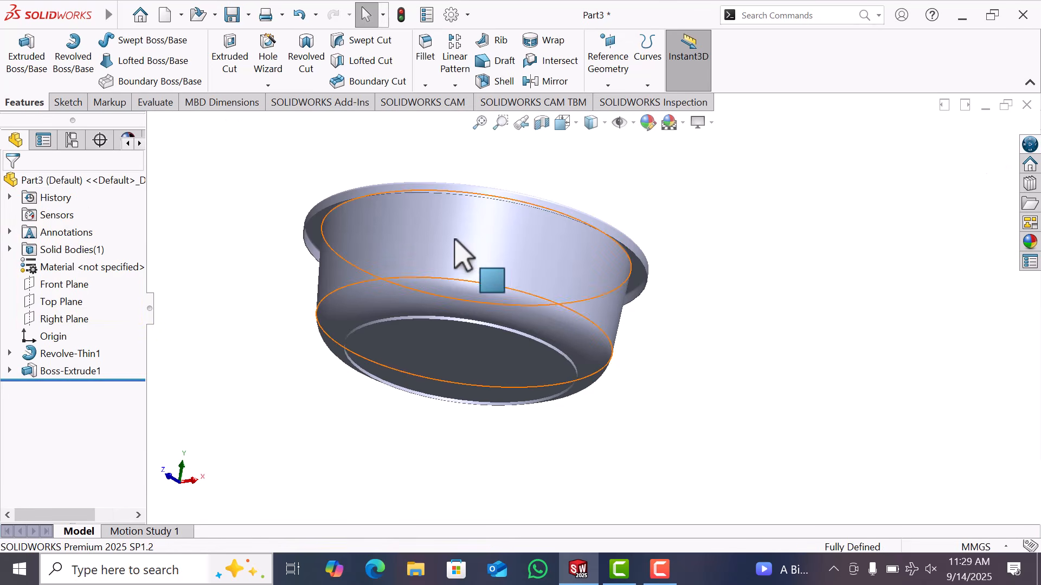
pyautogui.press('space')
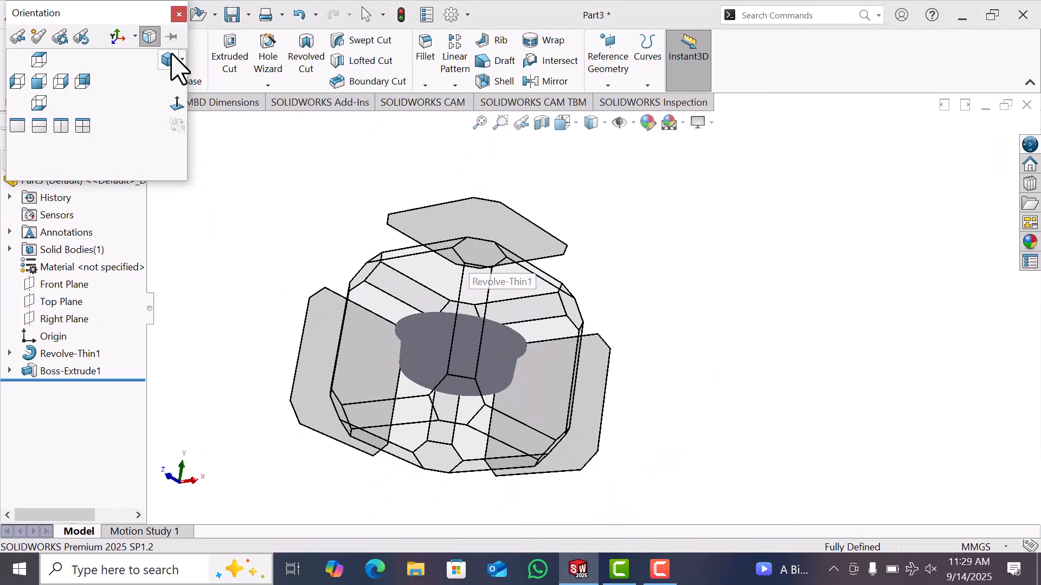
pyautogui.click(169, 59)
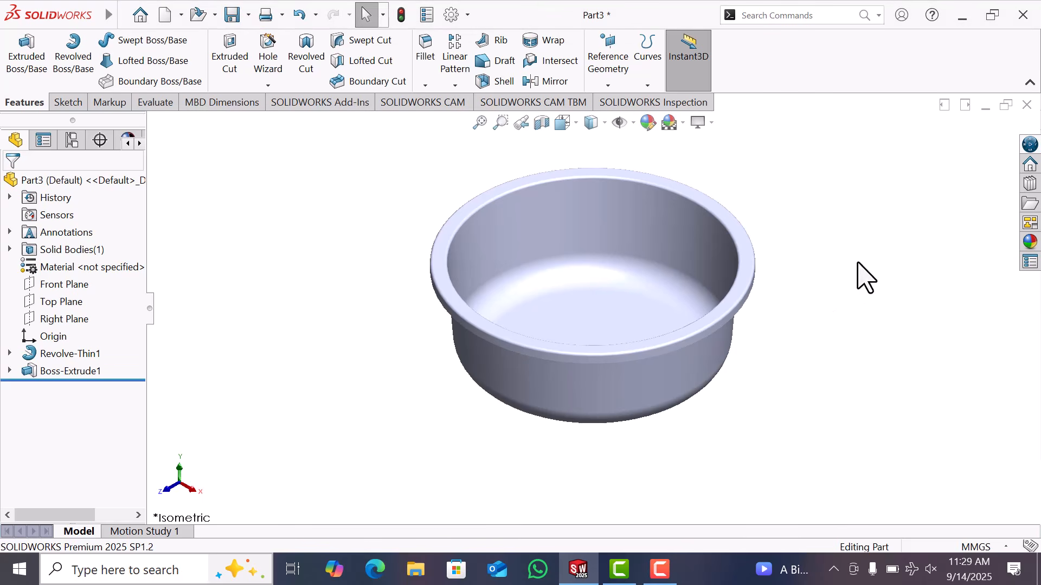
# Step: Apply the green satin finish plastic appearance from the Plastic library to the whole bowl
pyautogui.click(1029, 244)
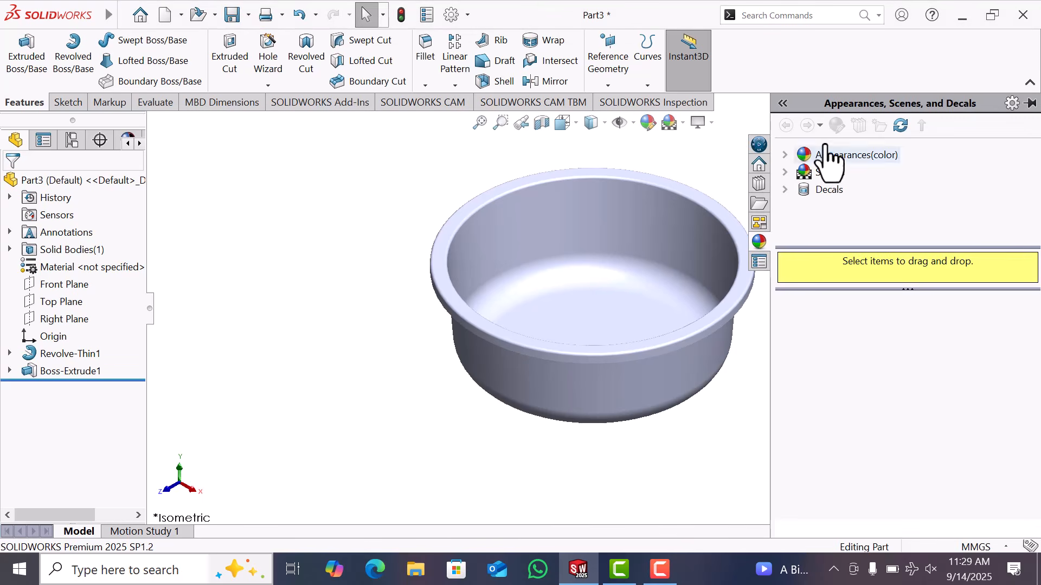
pyautogui.click(786, 155)
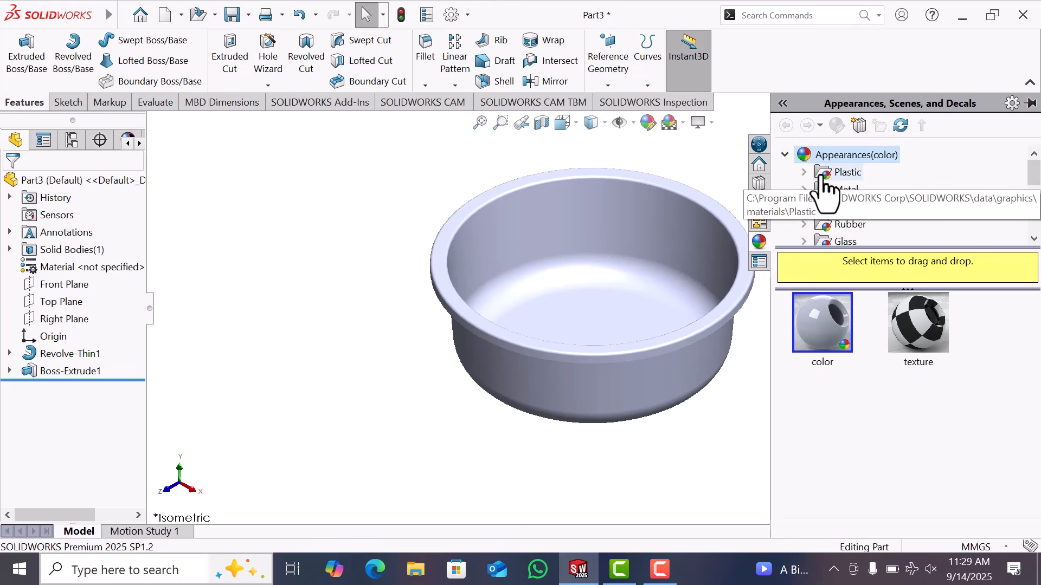
pyautogui.click(804, 171)
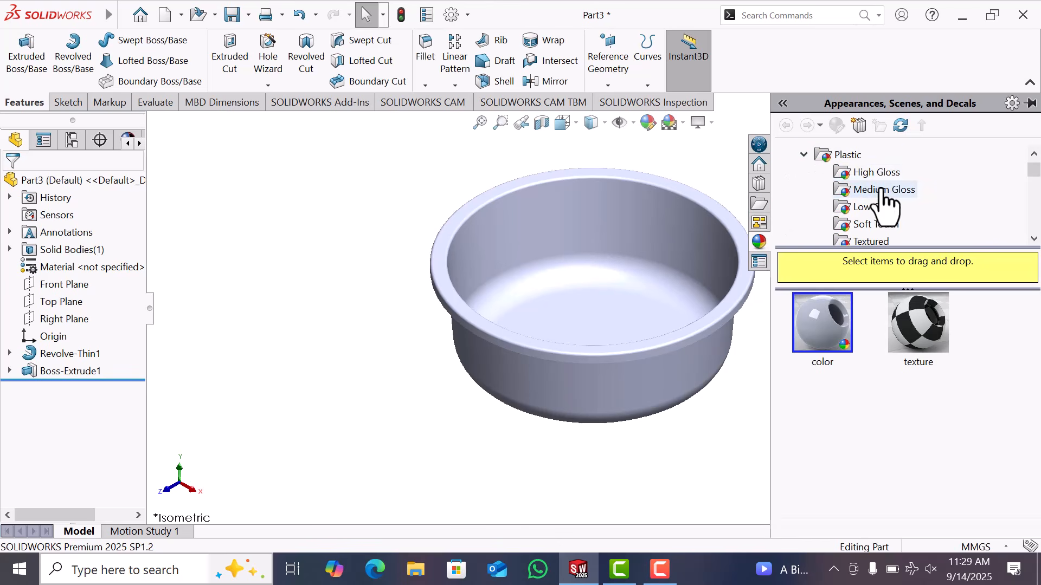
pyautogui.scroll(-1, 872, 227)
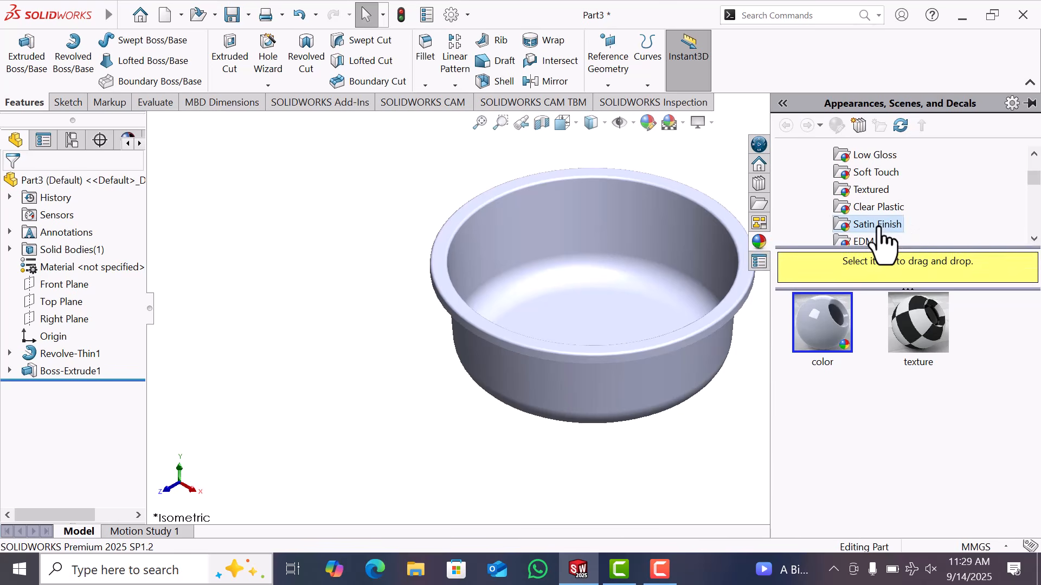
pyautogui.click(877, 224)
pyautogui.scroll(-4, 880, 415)
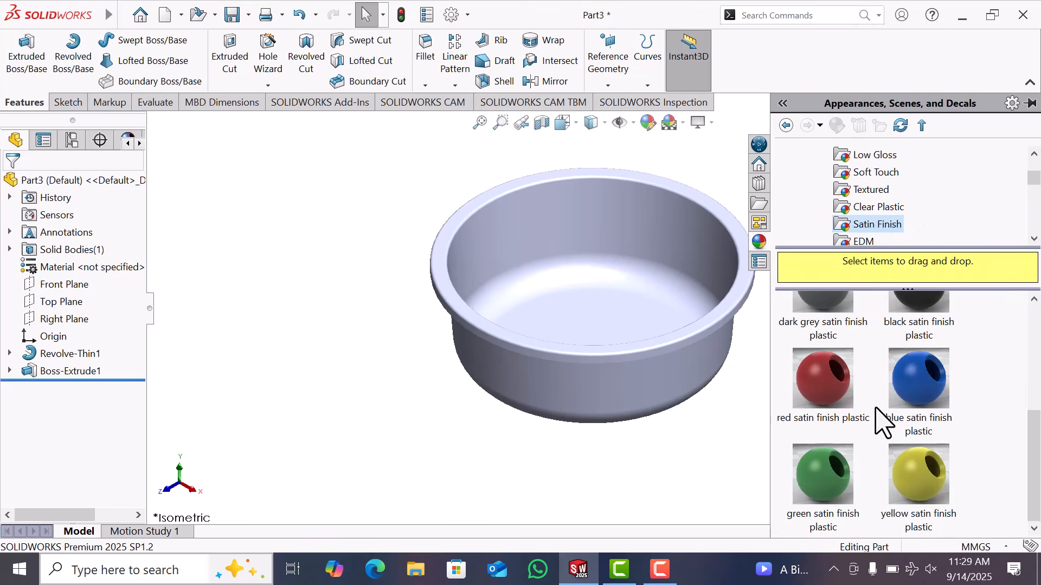
pyautogui.moveTo(838, 478); pyautogui.dragTo(658, 271)
pyautogui.click(701, 267)
pyautogui.moveTo(828, 387); pyautogui.dragTo(821, 337, button='middle')
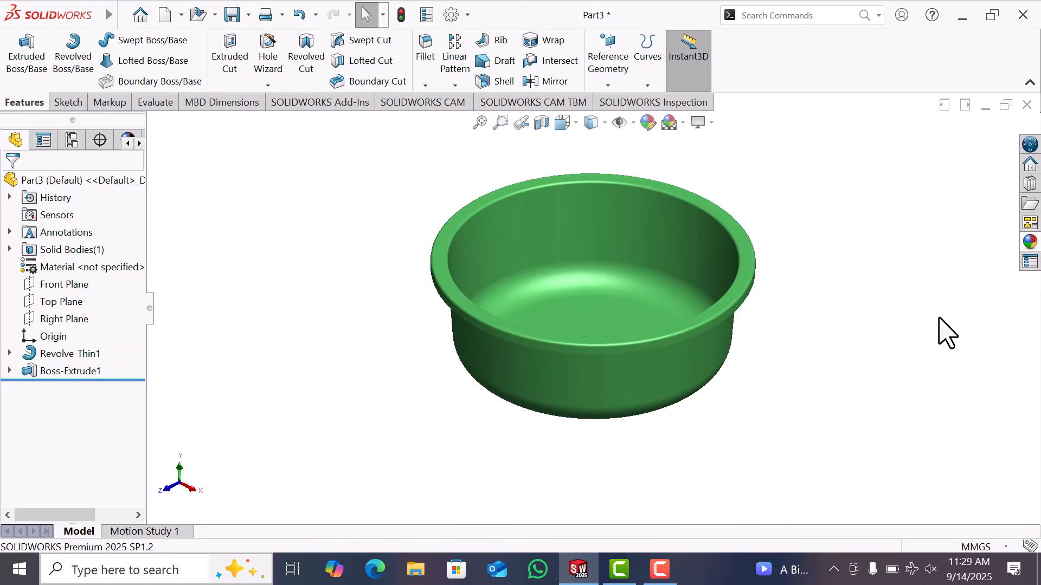
# Step: Look through the other satin finish plastic appearances for alternative bowl colours without applying one
pyautogui.click(1029, 245)
pyautogui.scroll(4, 938, 424)
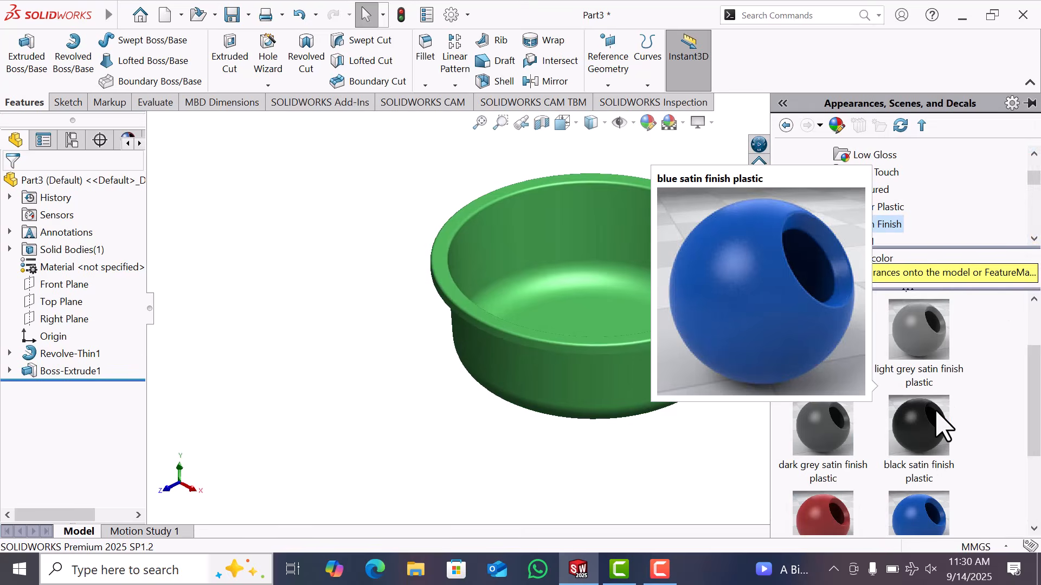
pyautogui.moveTo(941, 434)
pyautogui.scroll(-5, 942, 434)
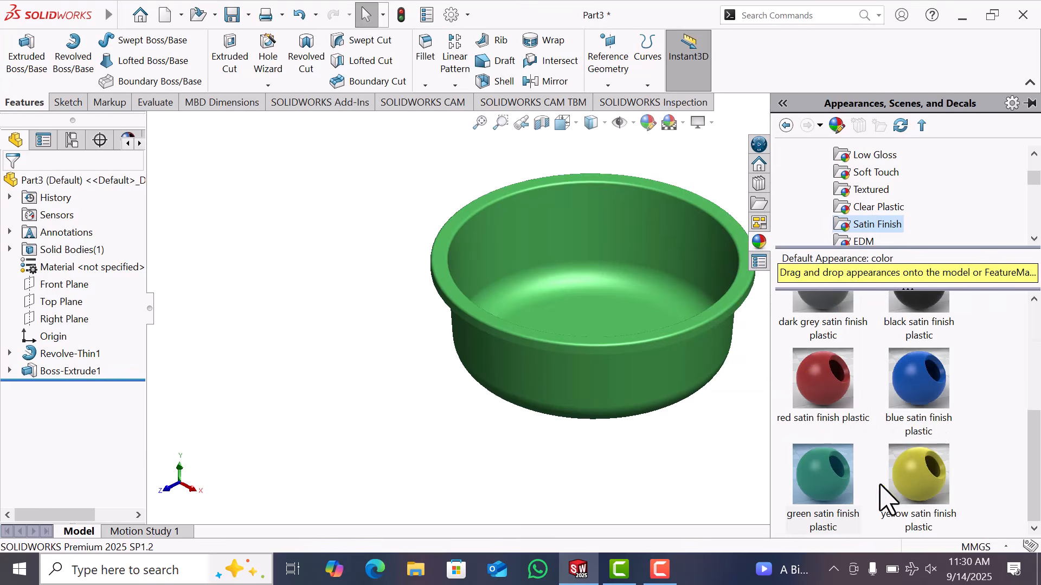
pyautogui.scroll(4, 823, 473)
pyautogui.moveTo(823, 473)
pyautogui.scroll(-5, 824, 473)
pyautogui.scroll(5, 913, 456)
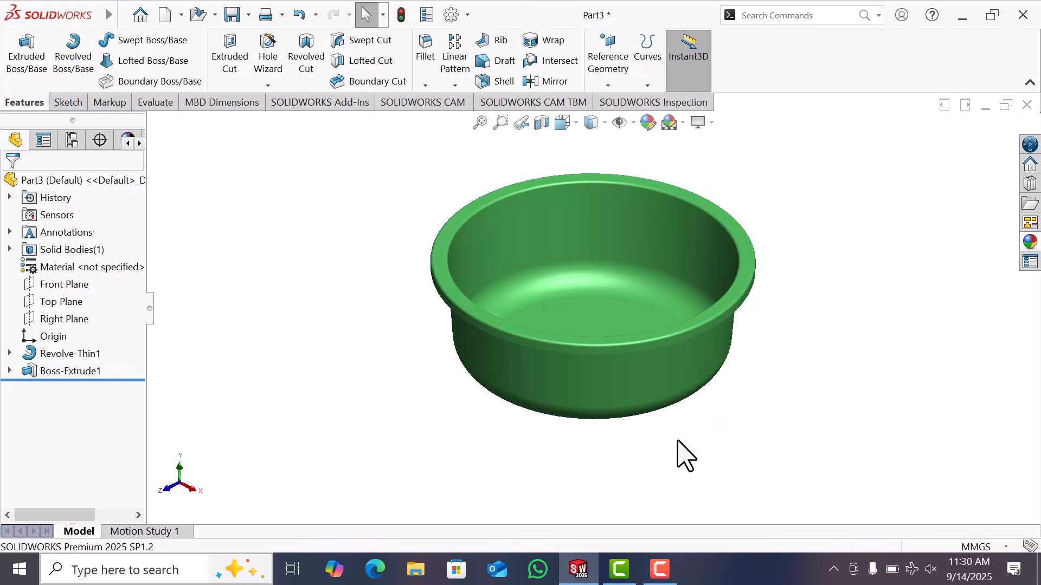
# Step: Return the green bowl to the isometric view and frame the whole model
pyautogui.press('space')
pyautogui.click(182, 59)
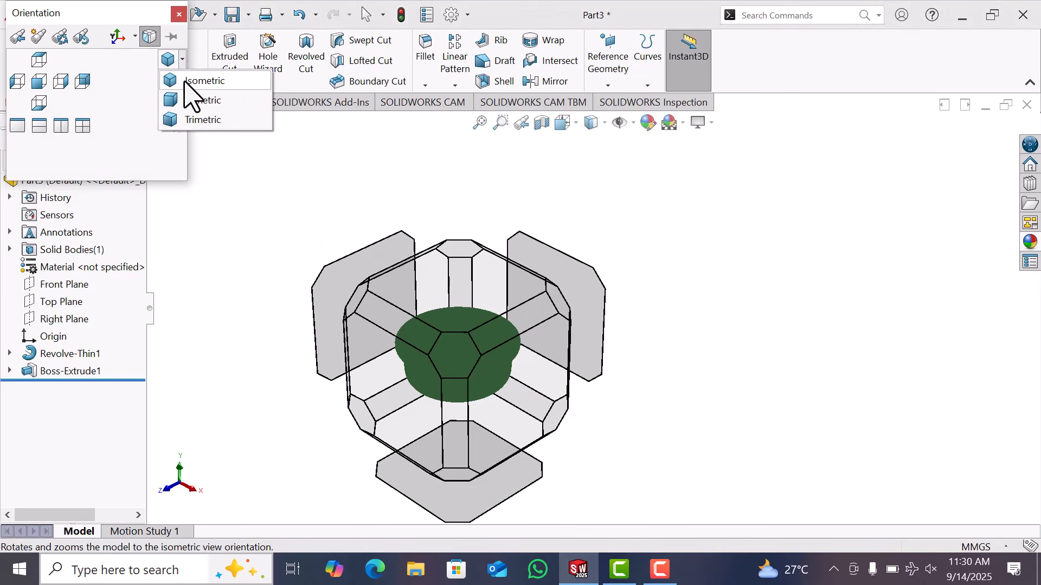
pyautogui.click(186, 81)
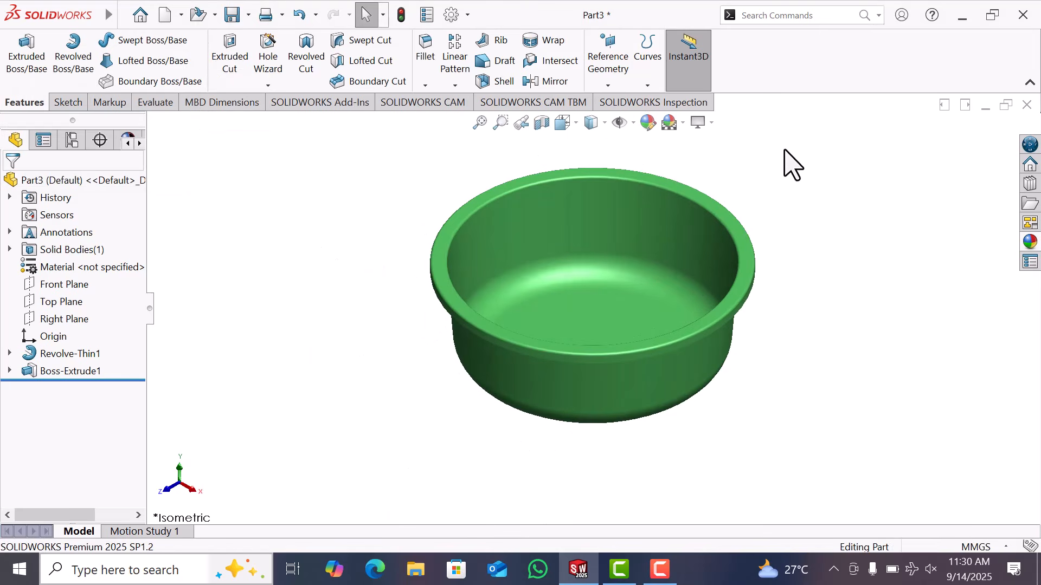
pyautogui.scroll(-2, 789, 190)
pyautogui.scroll(1, 781, 178)
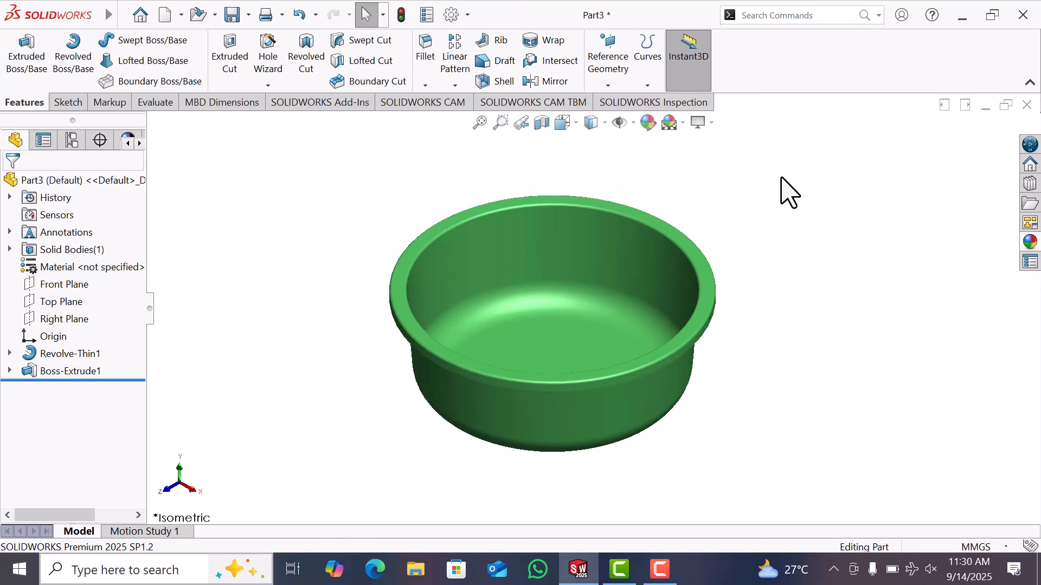